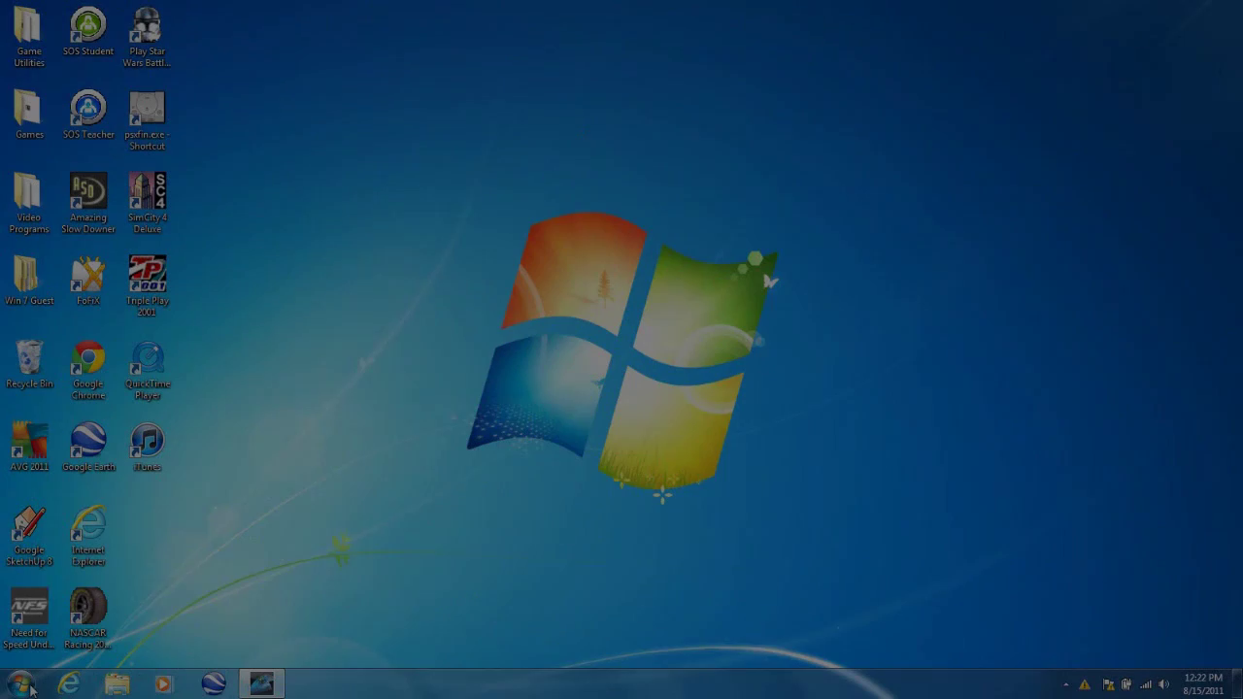
Open a maximized blank Notepad document and write the formula "(Mb Video card) x (1048576) = a"
left_click(18, 686)
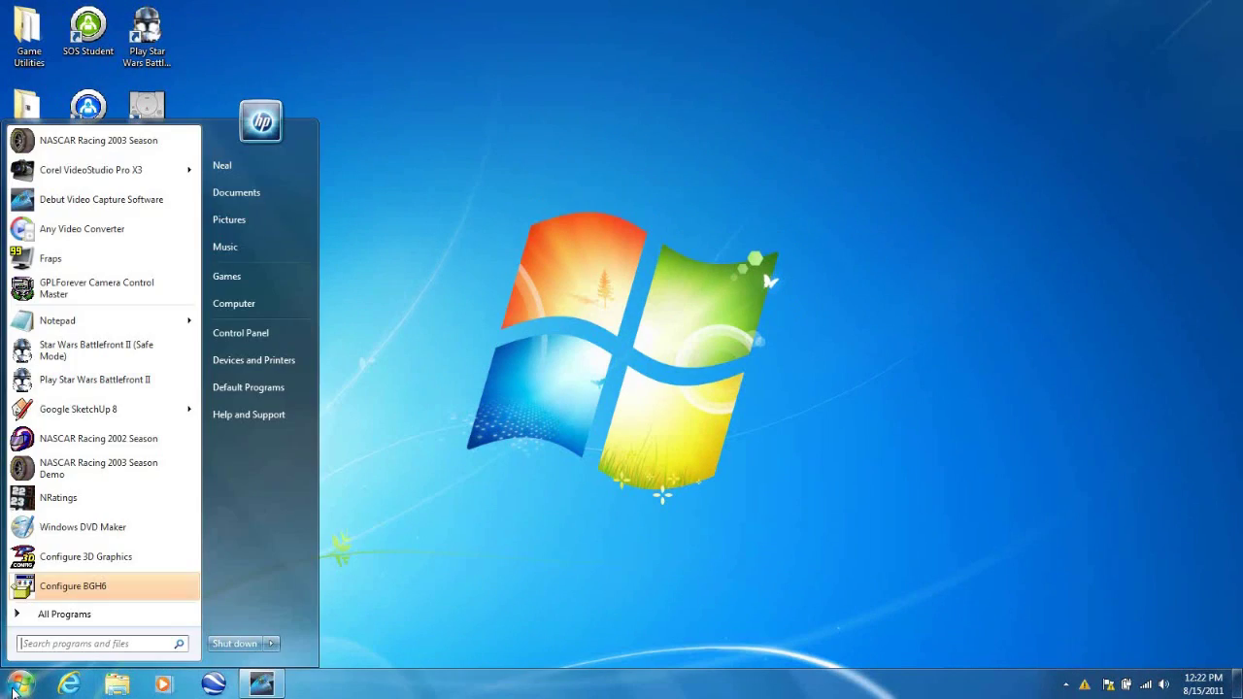
left_click(75, 319)
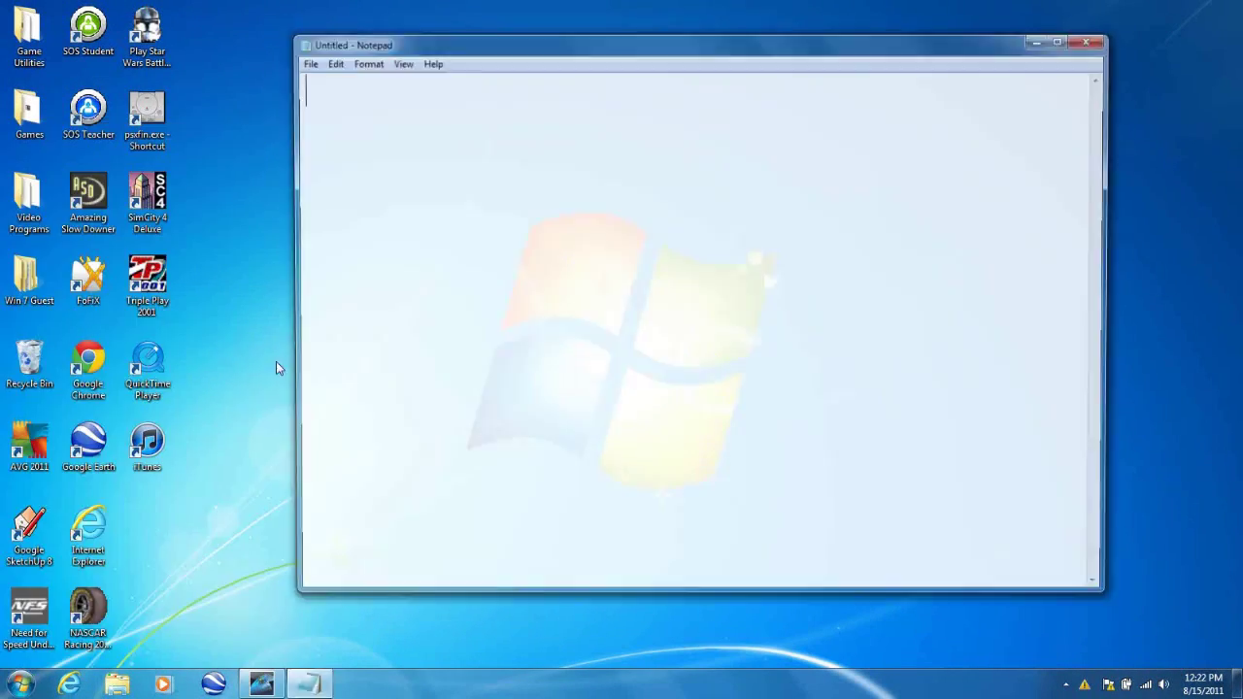
left_click(1057, 42)
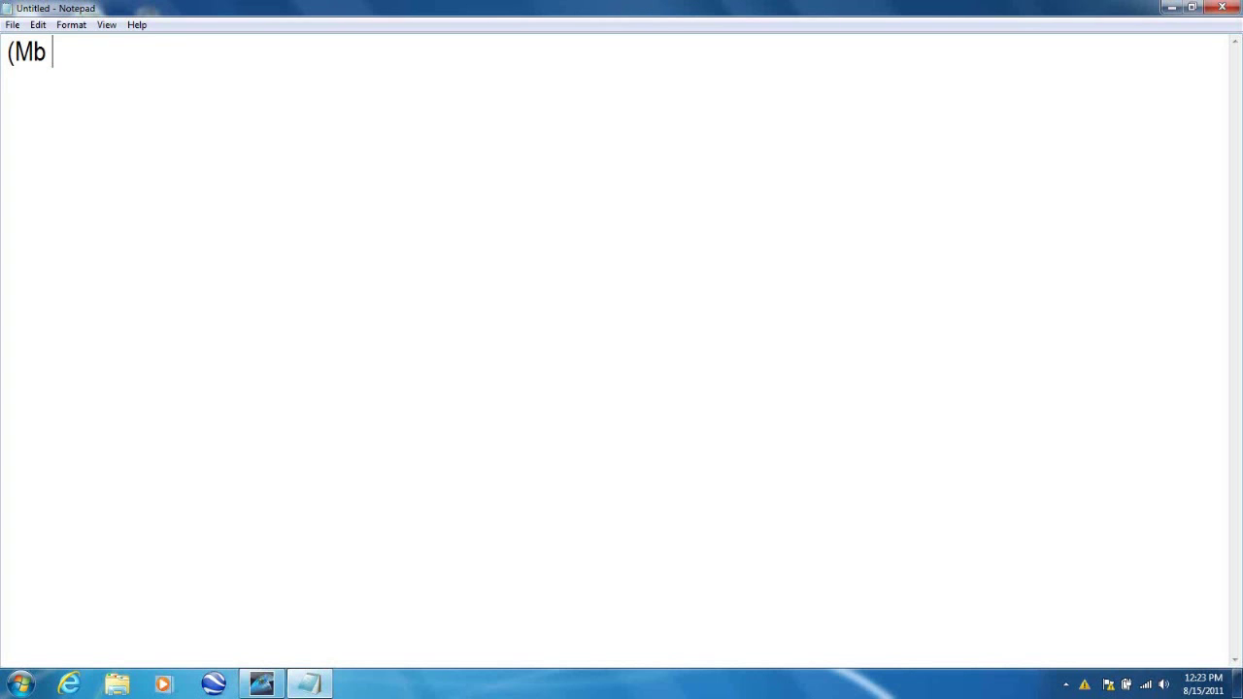
type(" Video card) x (")
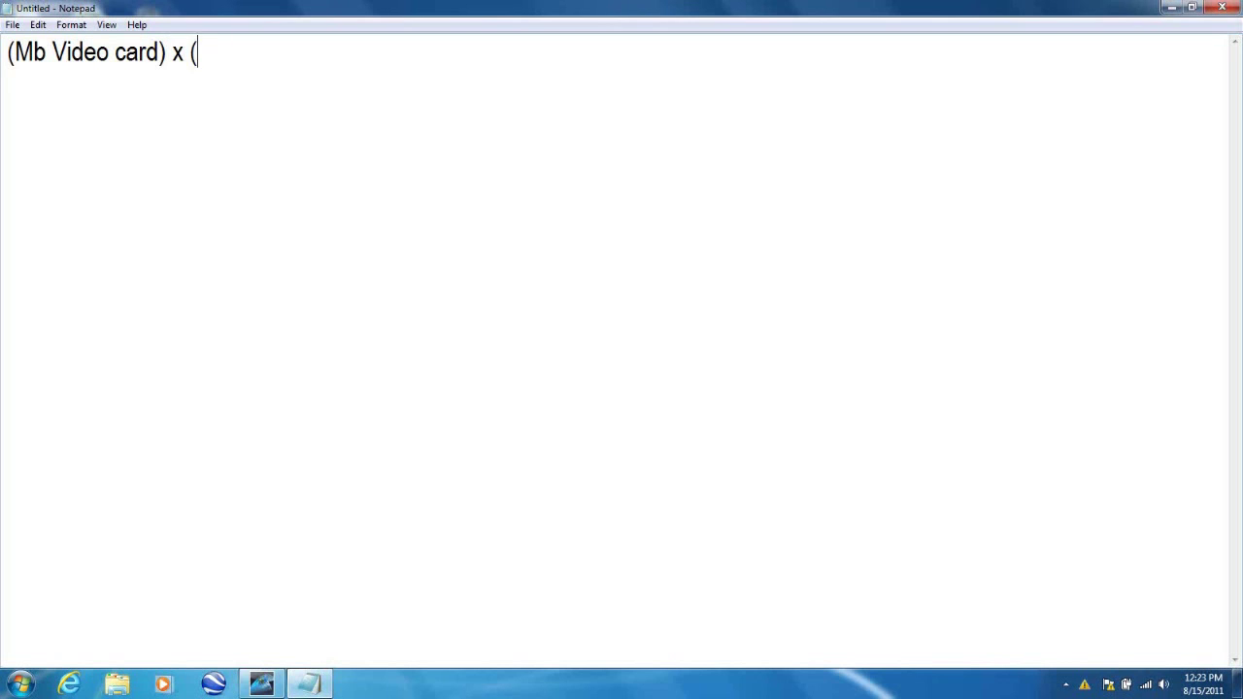
type("0")
type("40")
type("5")
type("76")
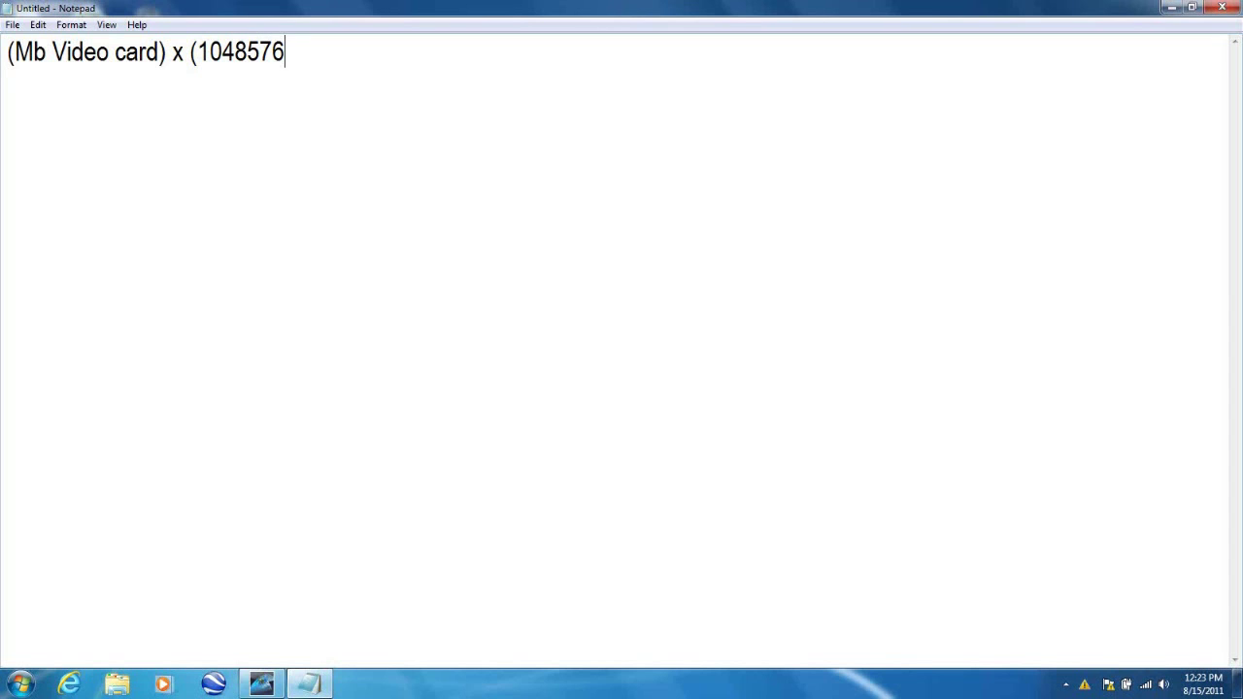
type(") = a")
Open the display's advanced settings from the desktop and check the graphics adapter's dedicated video memory
left_click(1171, 7)
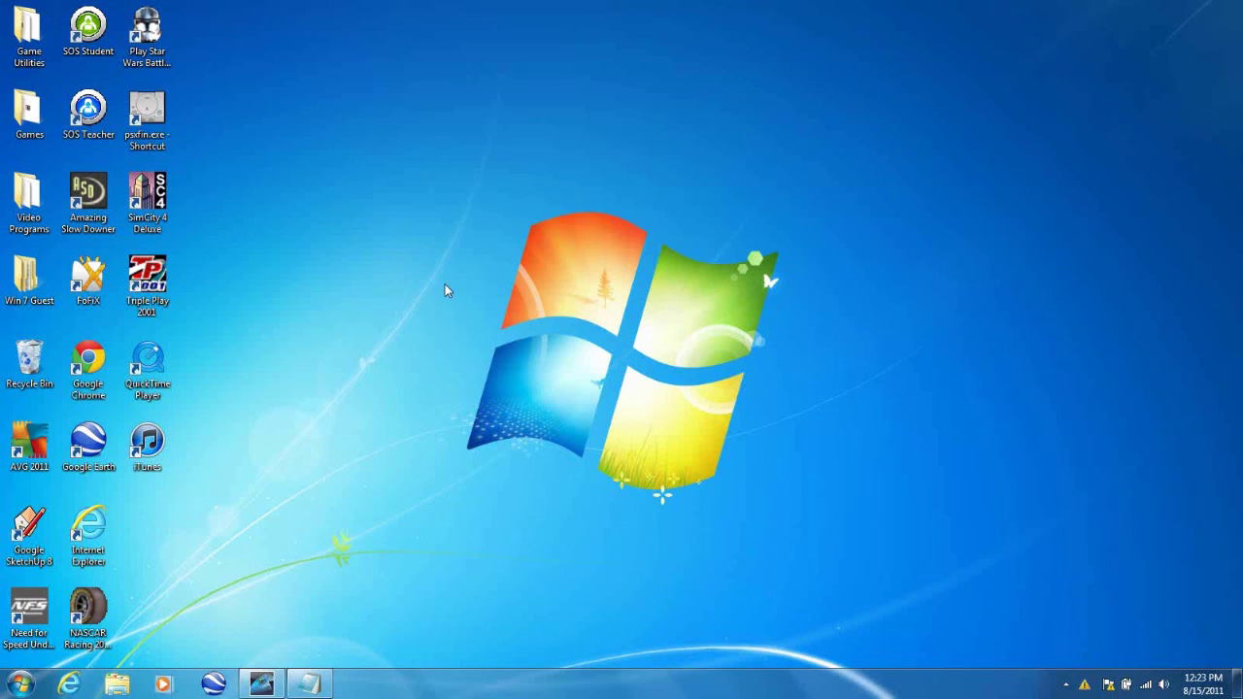
right_click(422, 256)
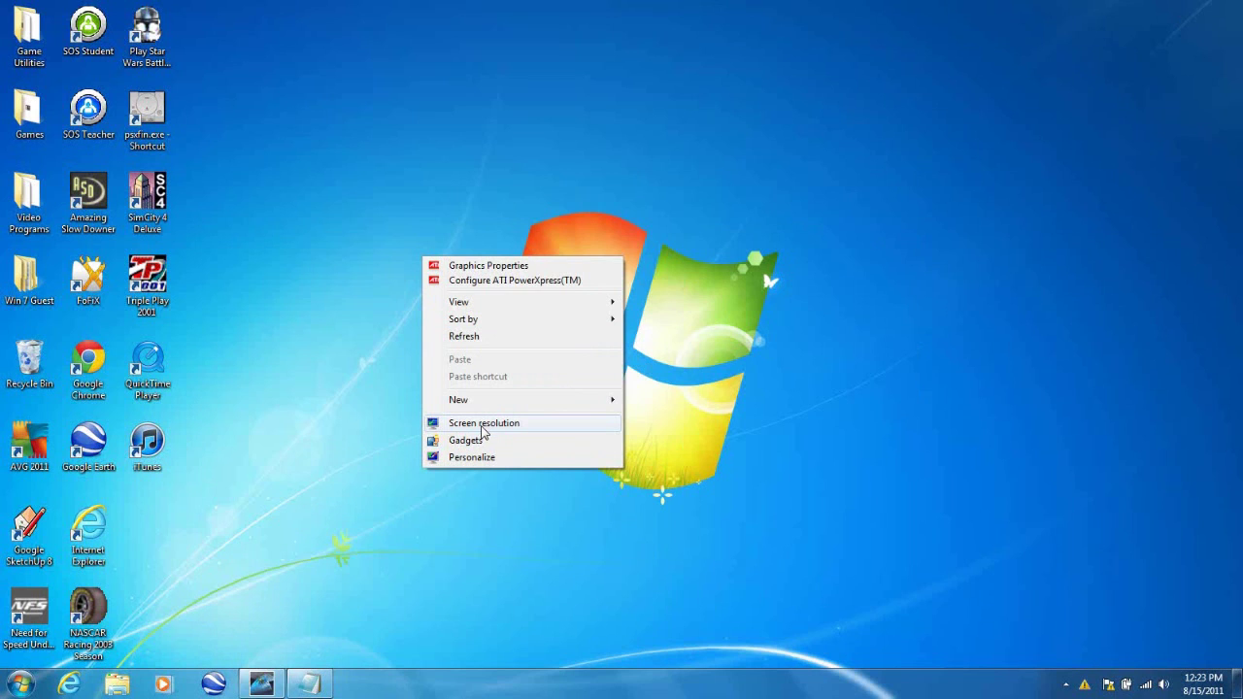
left_click(483, 425)
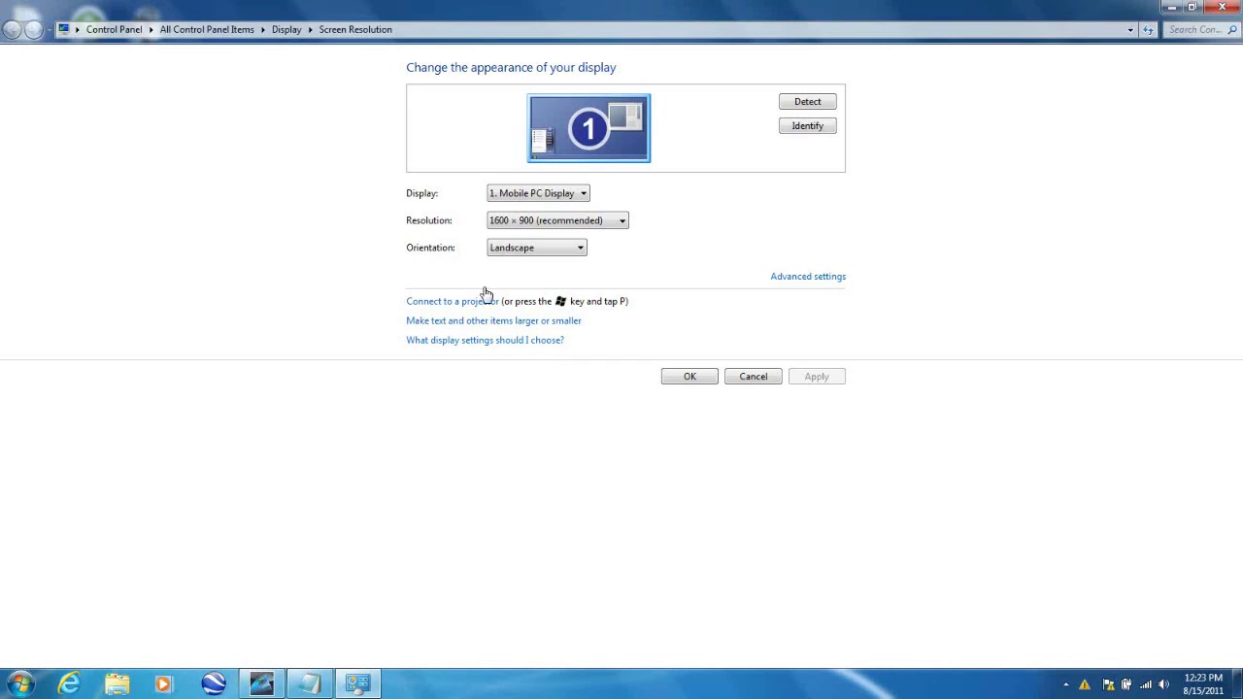
left_click(808, 279)
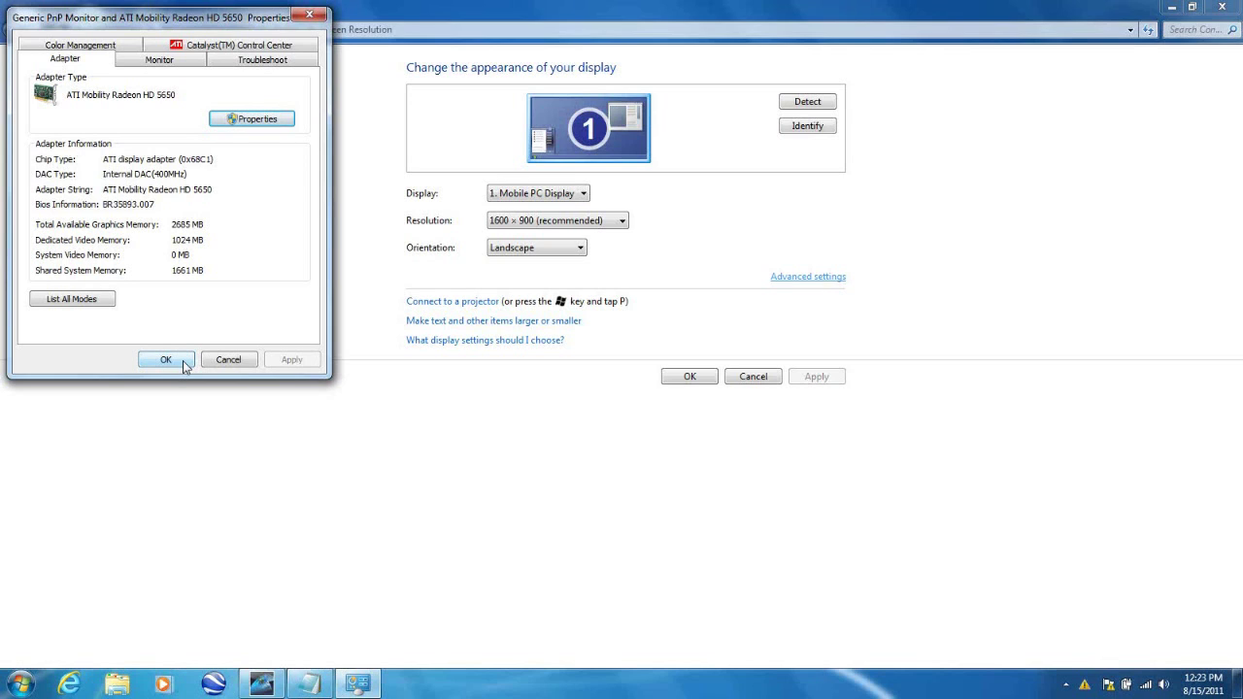
Replace "Mb Video card" in the Notepad formula with 1024 and add a dashed separator line below it
left_click(309, 684)
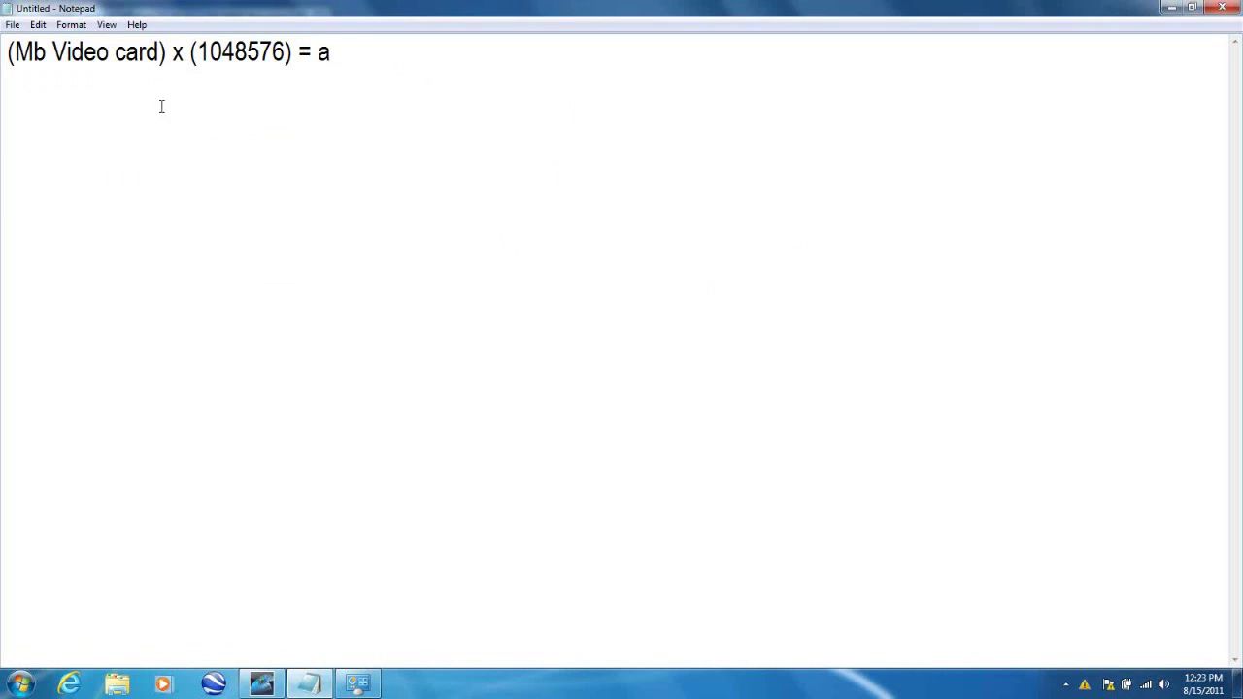
left_click_drag(158, 56, 15, 66)
type("1024")
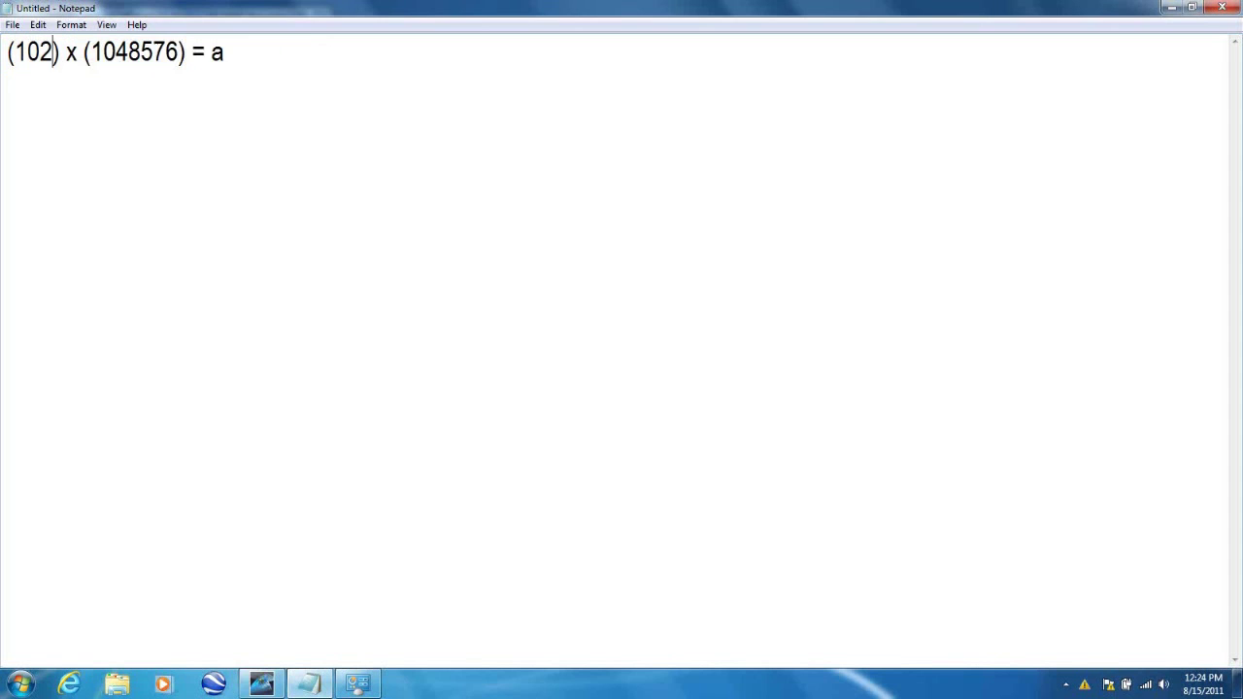
left_click(261, 46)
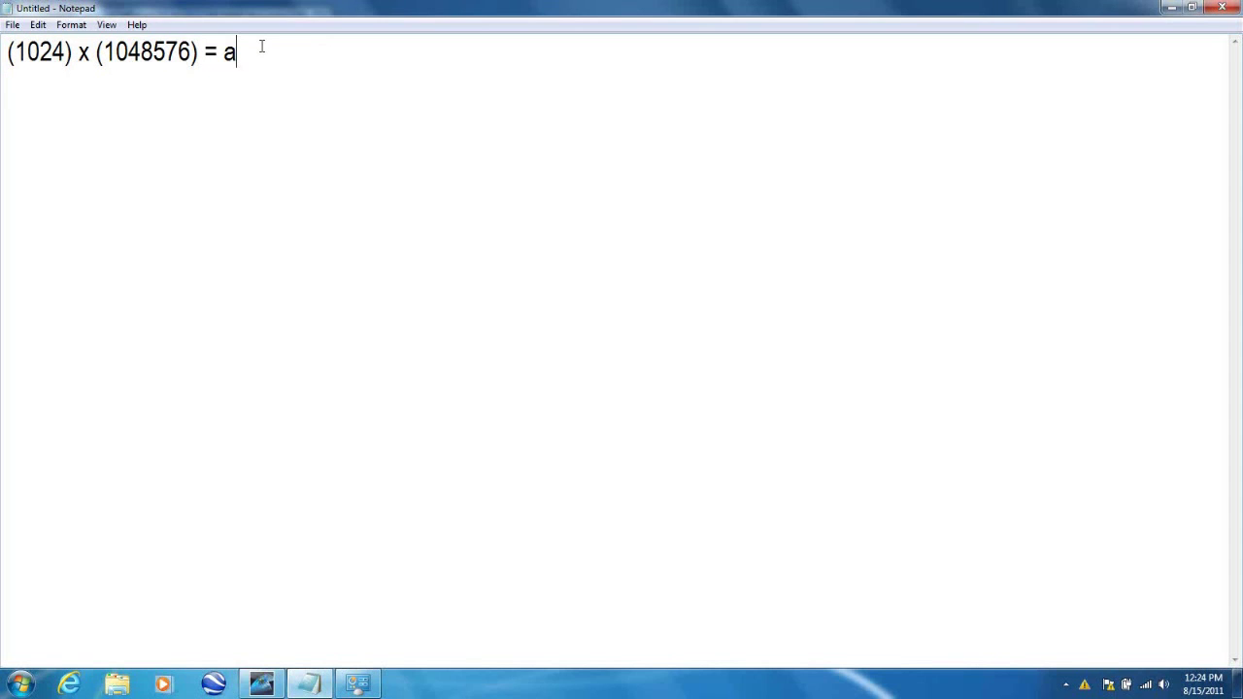
key("Return")
type("--------------------------")
Check the screen resolution, dismiss the display windows, and write "(1600) x (4) x" below the dashed line in Notepad
left_click(358, 685)
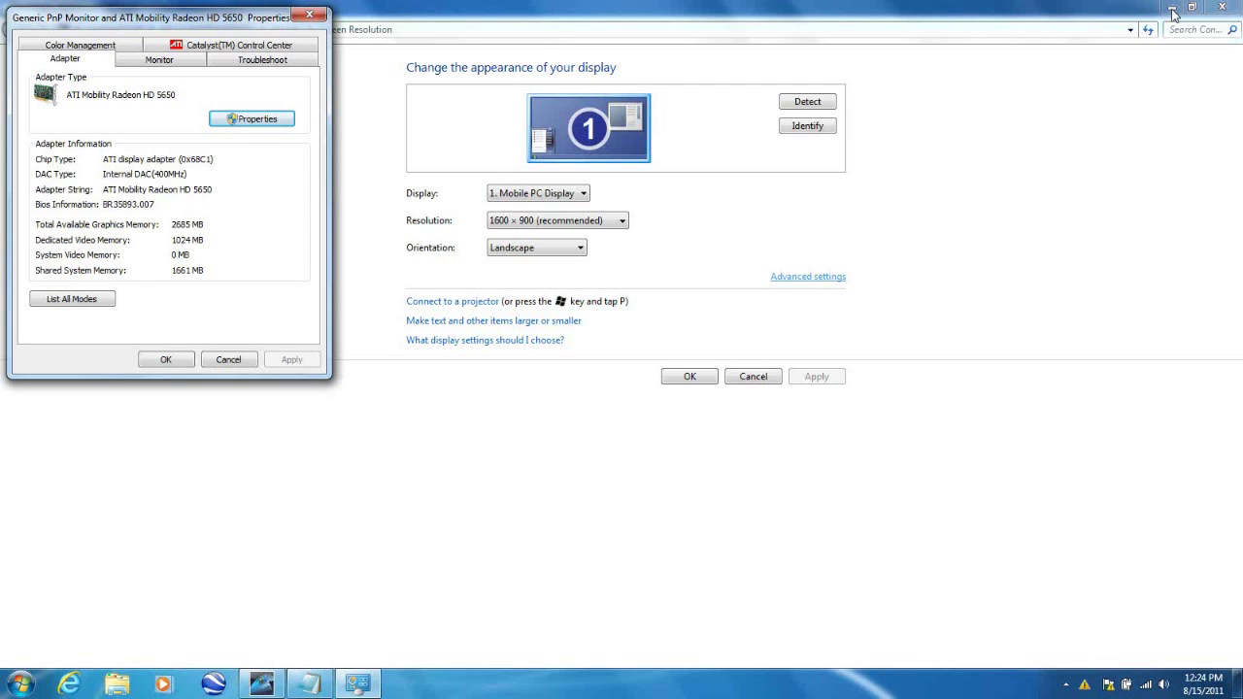
left_click(309, 12)
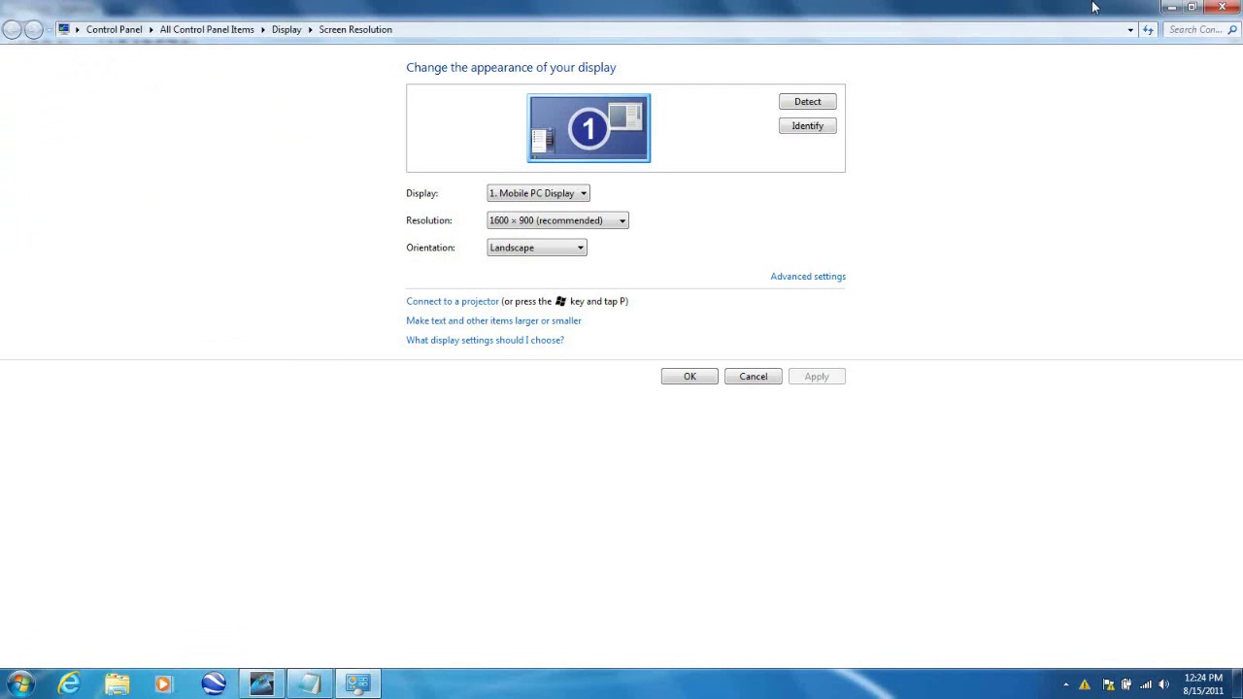
left_click(1172, 8)
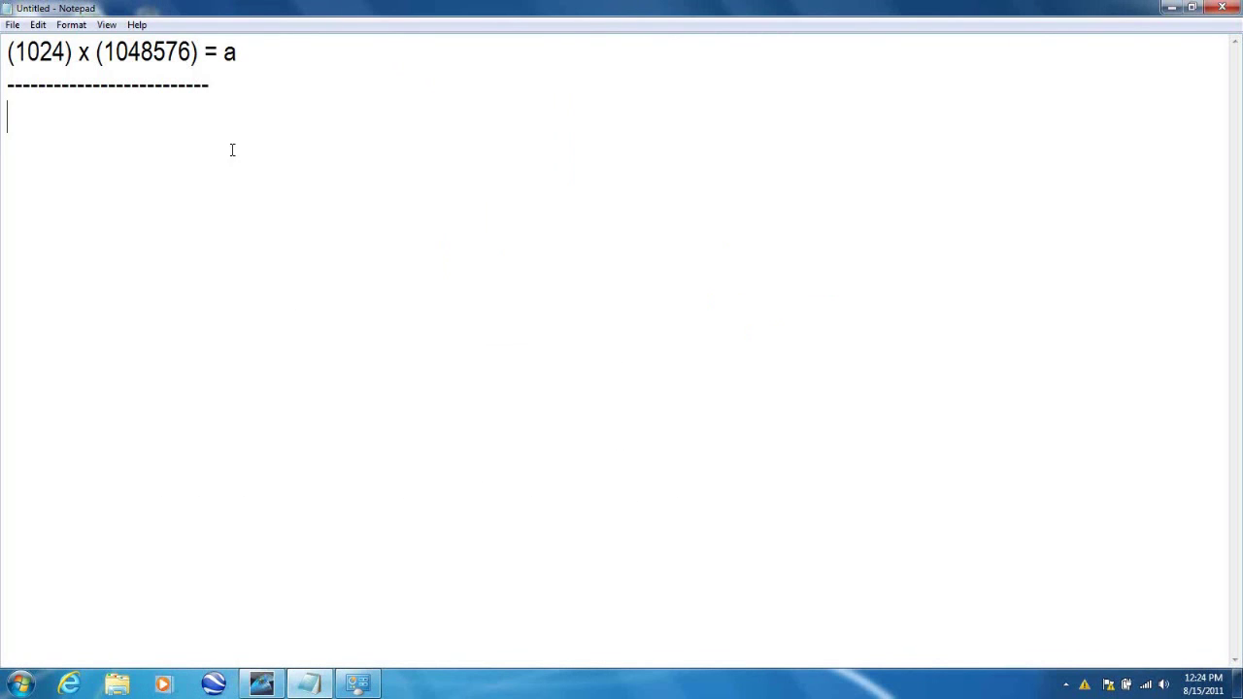
type("(1600")
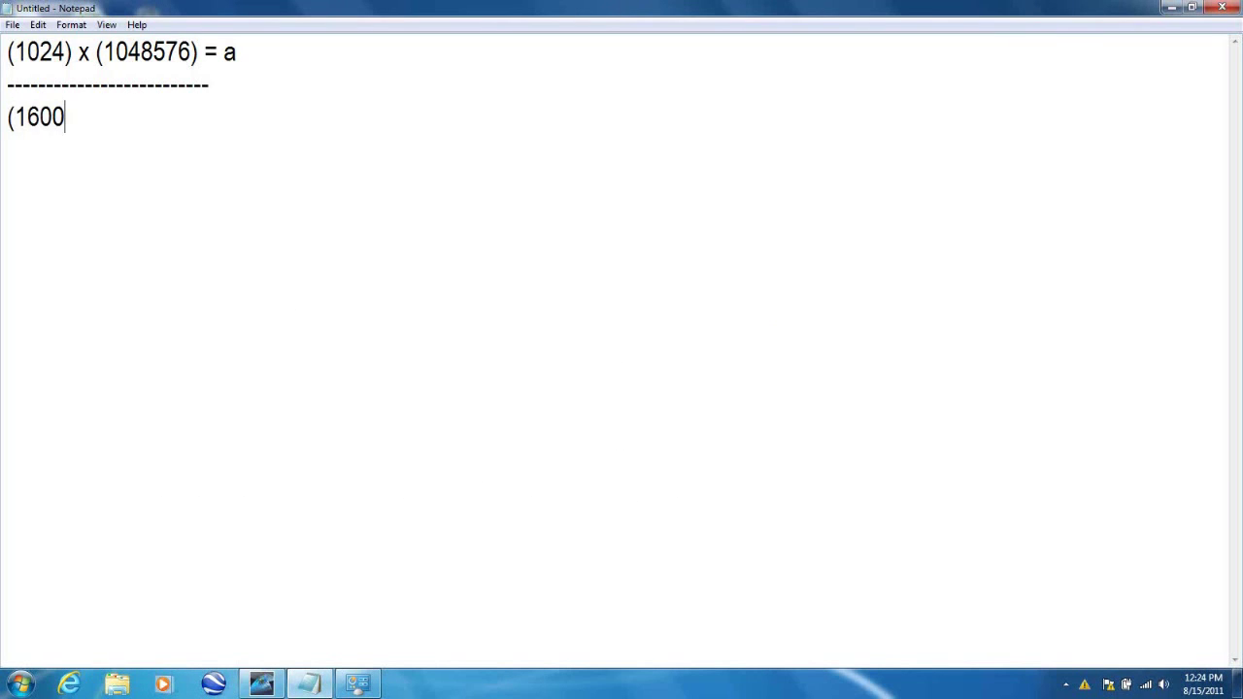
type(") x (4) x")
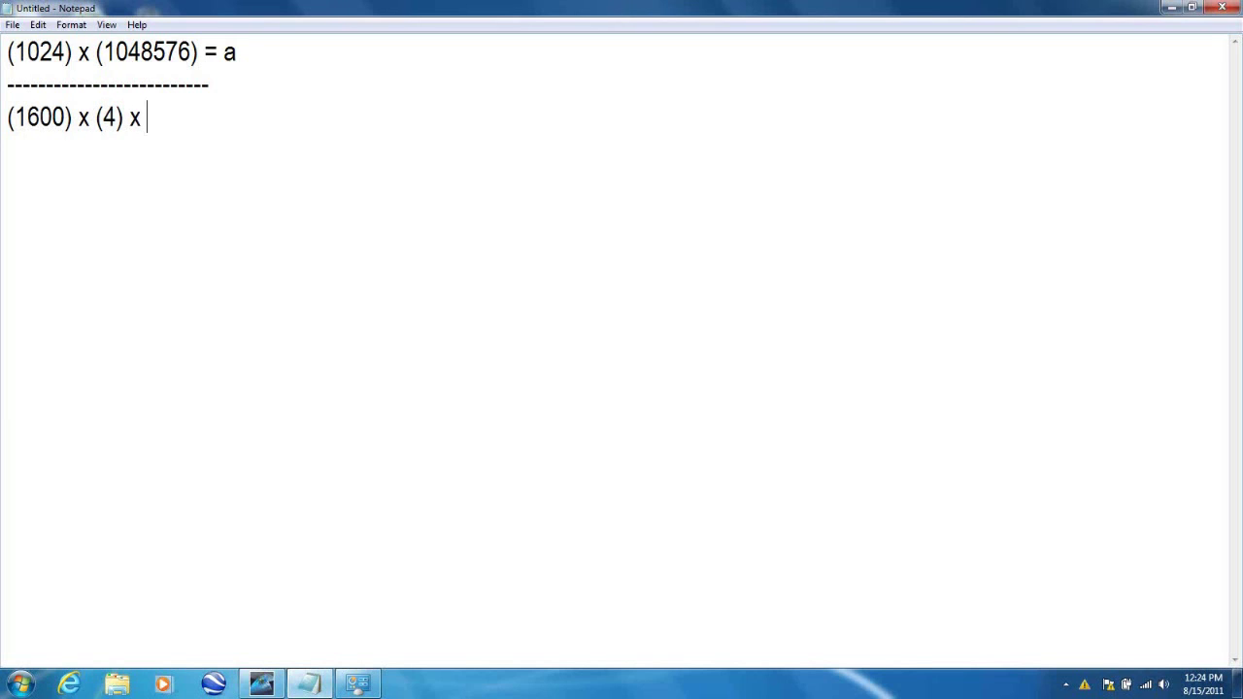
type(" Screenn")
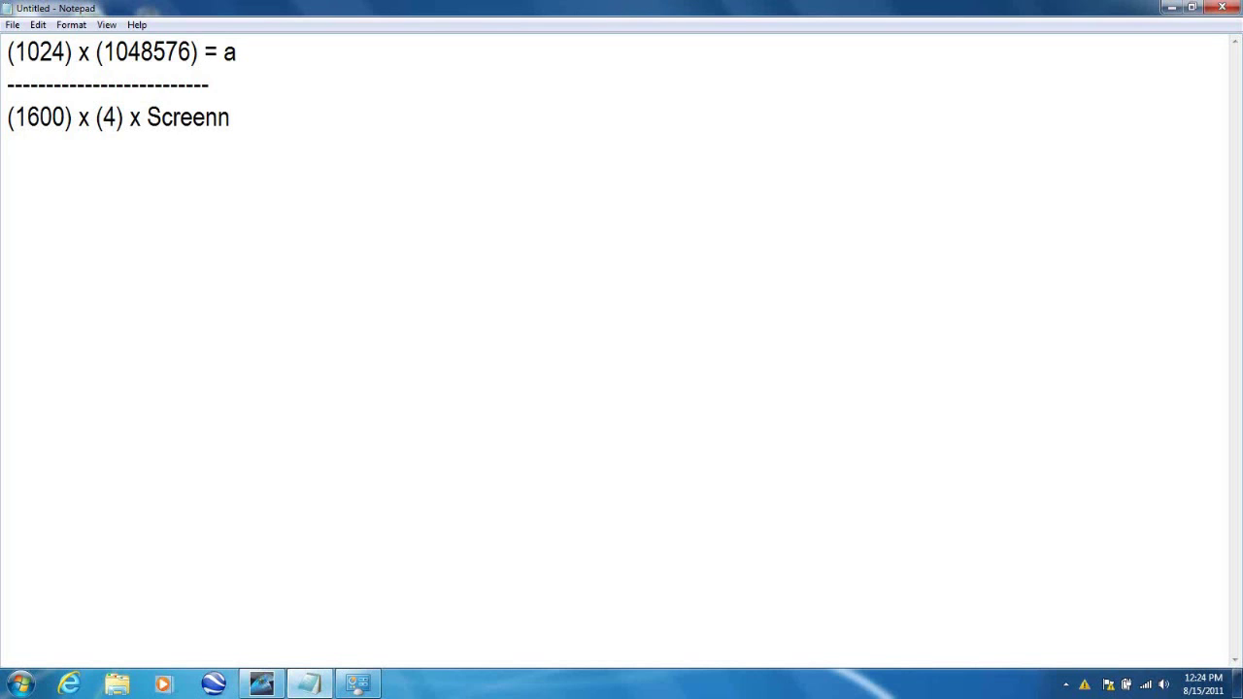
key("BackSpace")
key("BackSpace")
key("BackSpace")
key("BackSpace")
key("BackSpace")
key("BackSpace")
key("BackSpace")
key("BackSpace")
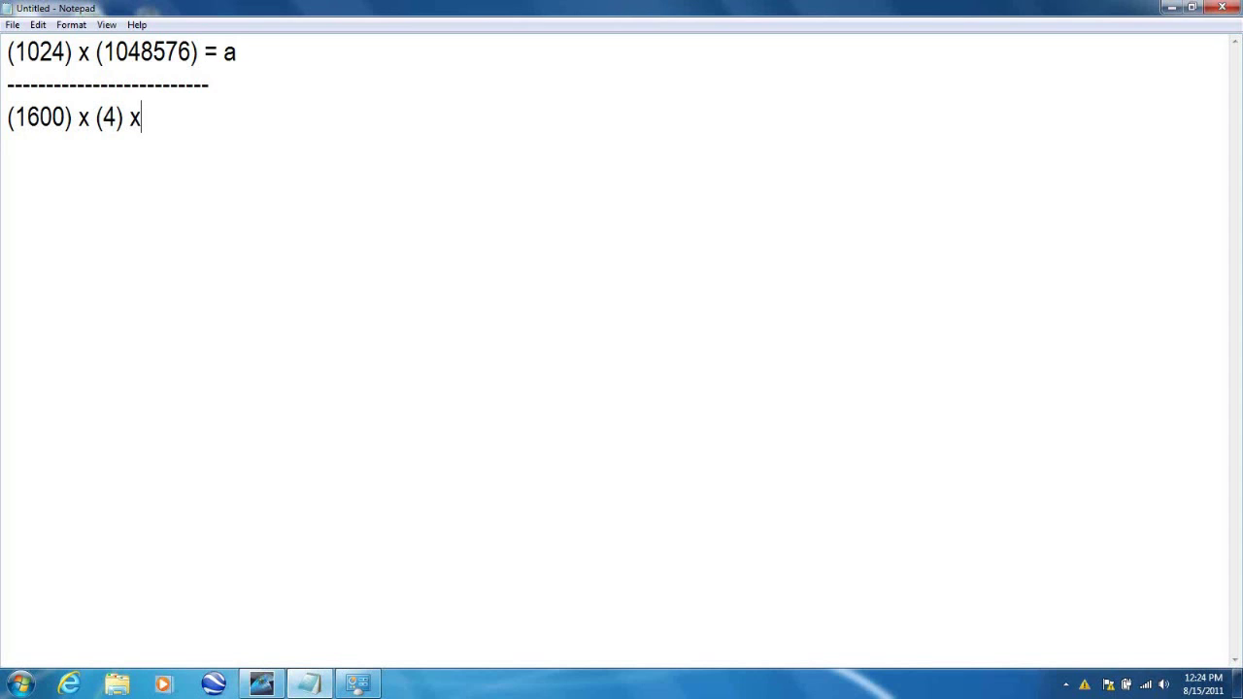
Complete the second formula's left side with "(900) x (4)"
type("(900)")
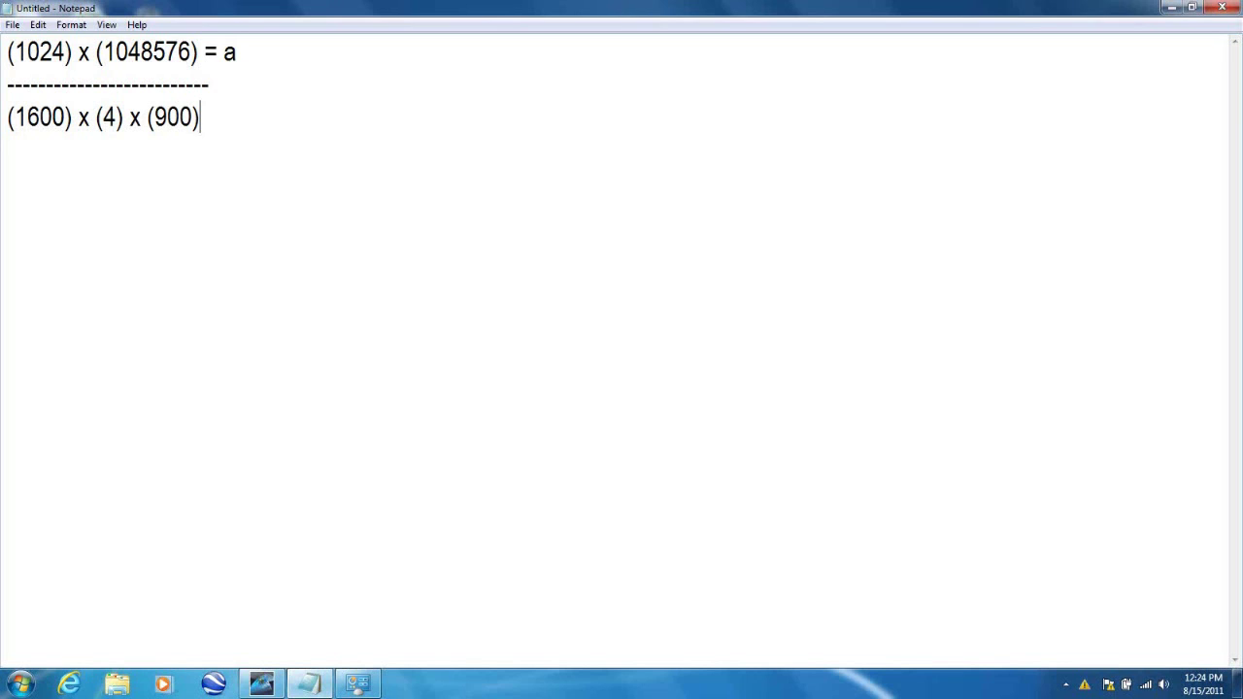
type(" x (2")
key("BackSpace")
type("4)")
Check the graphics mode in the NASCAR Racing 2003 Season 3D graphics configuration and exit without changing it
left_click(19, 683)
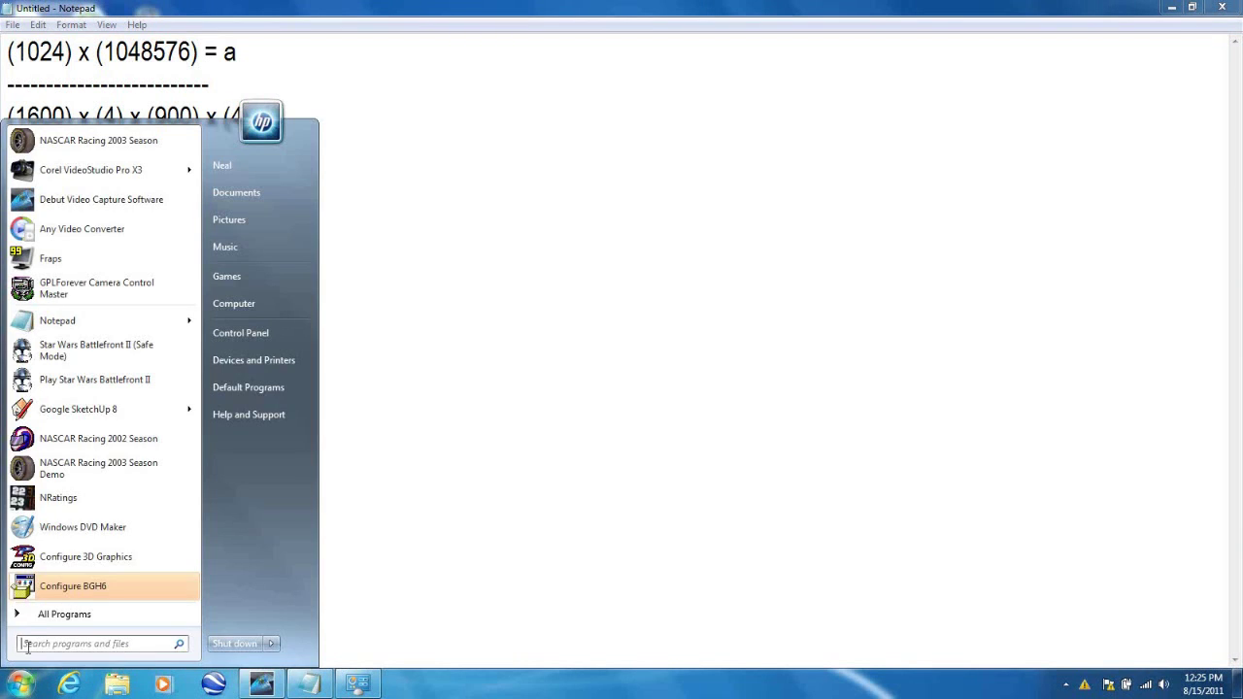
left_click(55, 556)
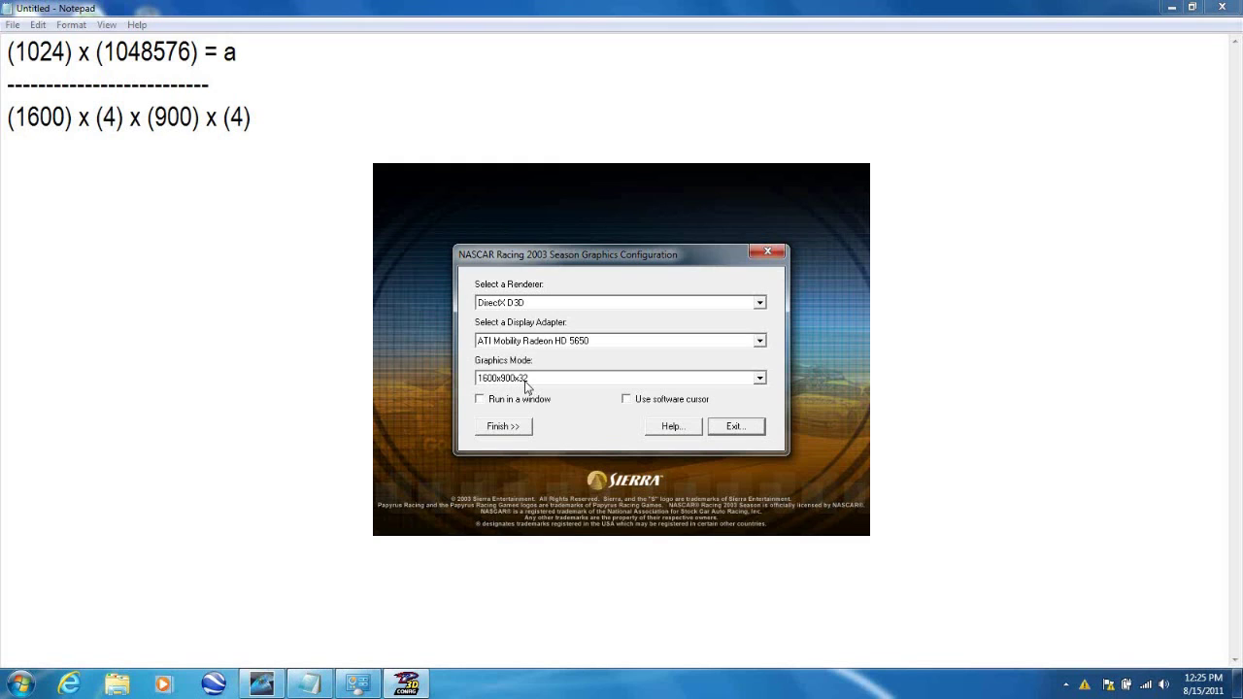
left_click(767, 251)
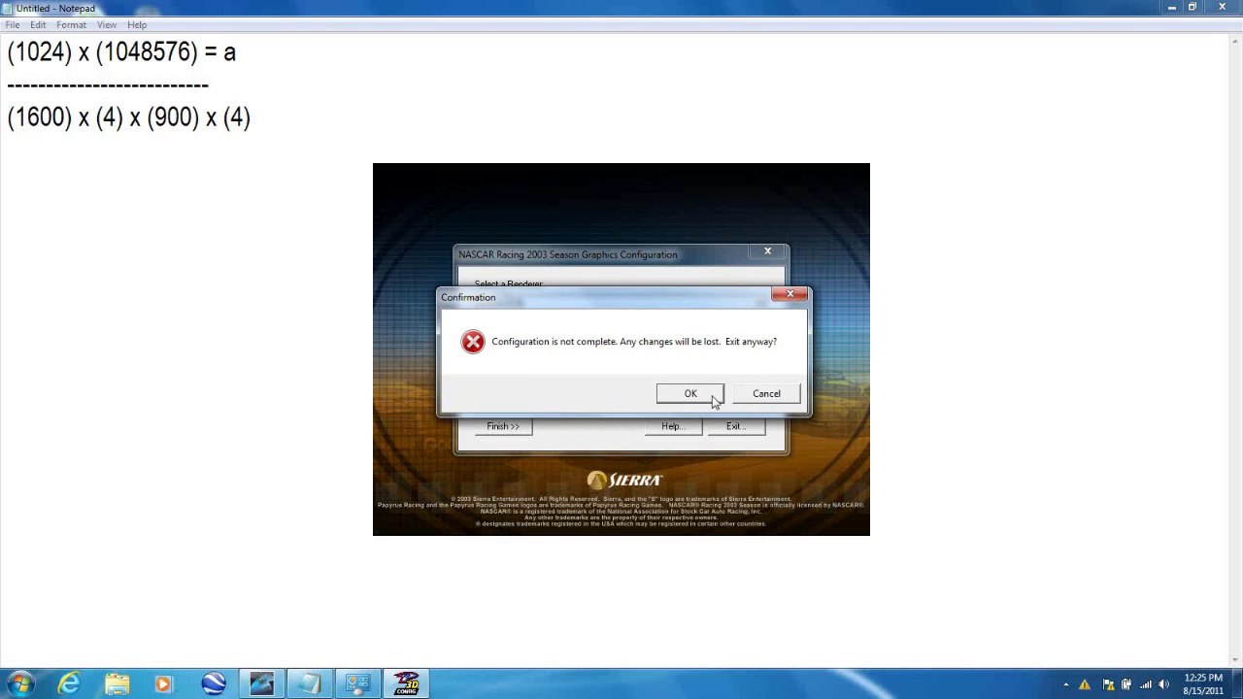
left_click(714, 394)
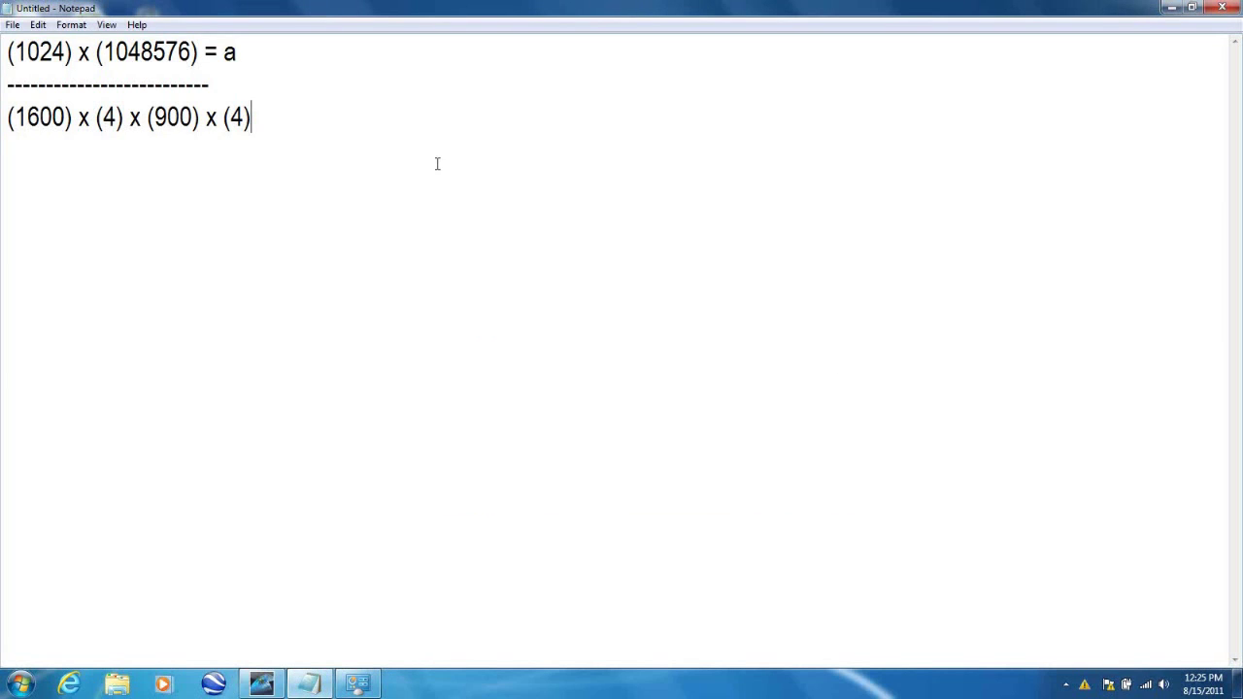
End the second formula with "= b", add another dashed separator line, and write "a - b = c" below it
type("= b")
key("Return")
type("=")
key("BackSpace")
type("--------------------------")
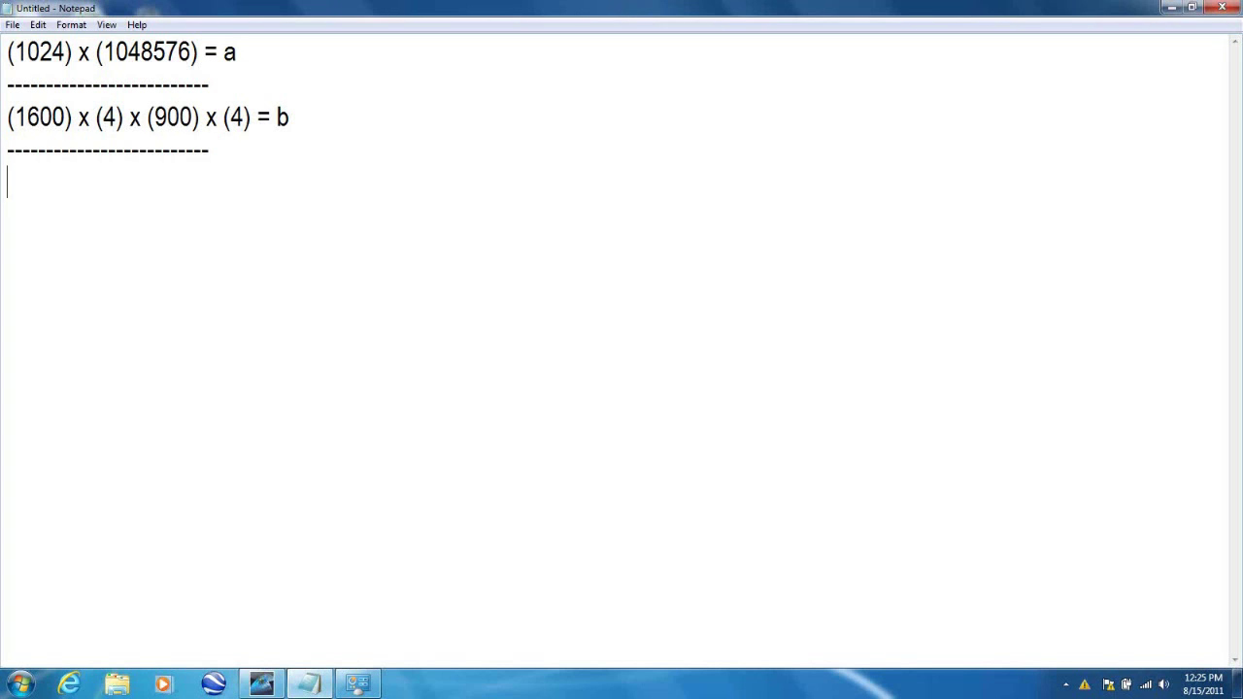
key("Return")
type("a - b = c")
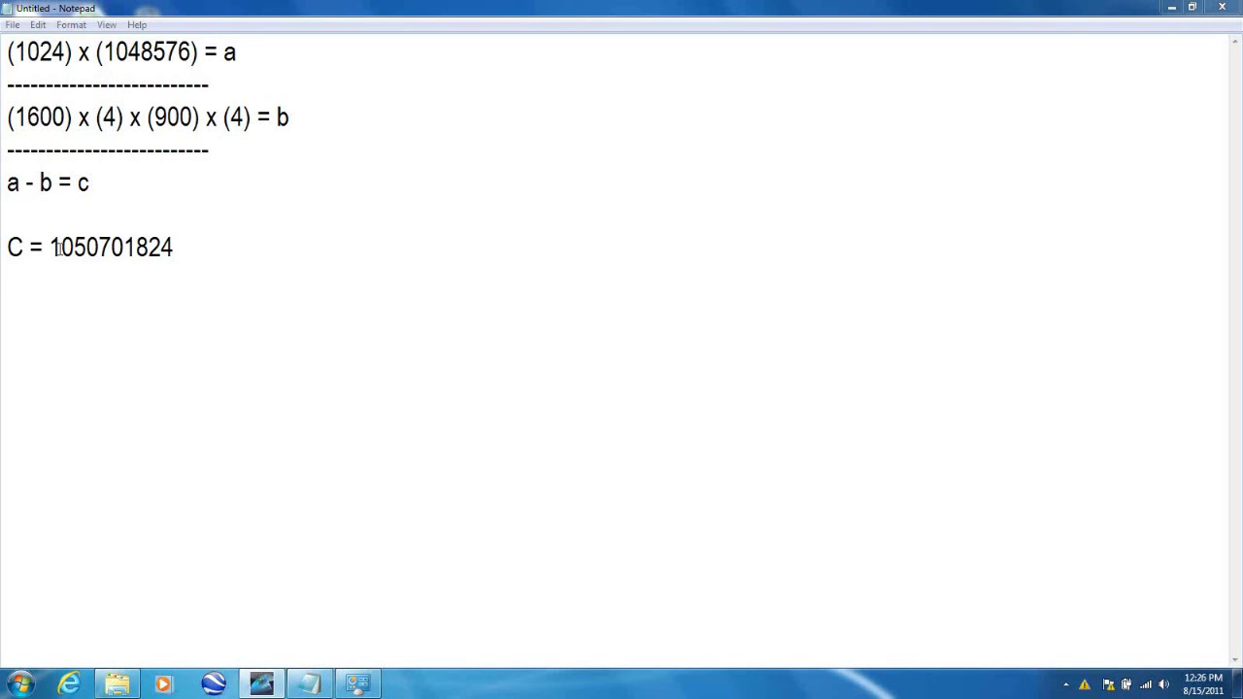
left_click_drag(50, 248, 169, 248)
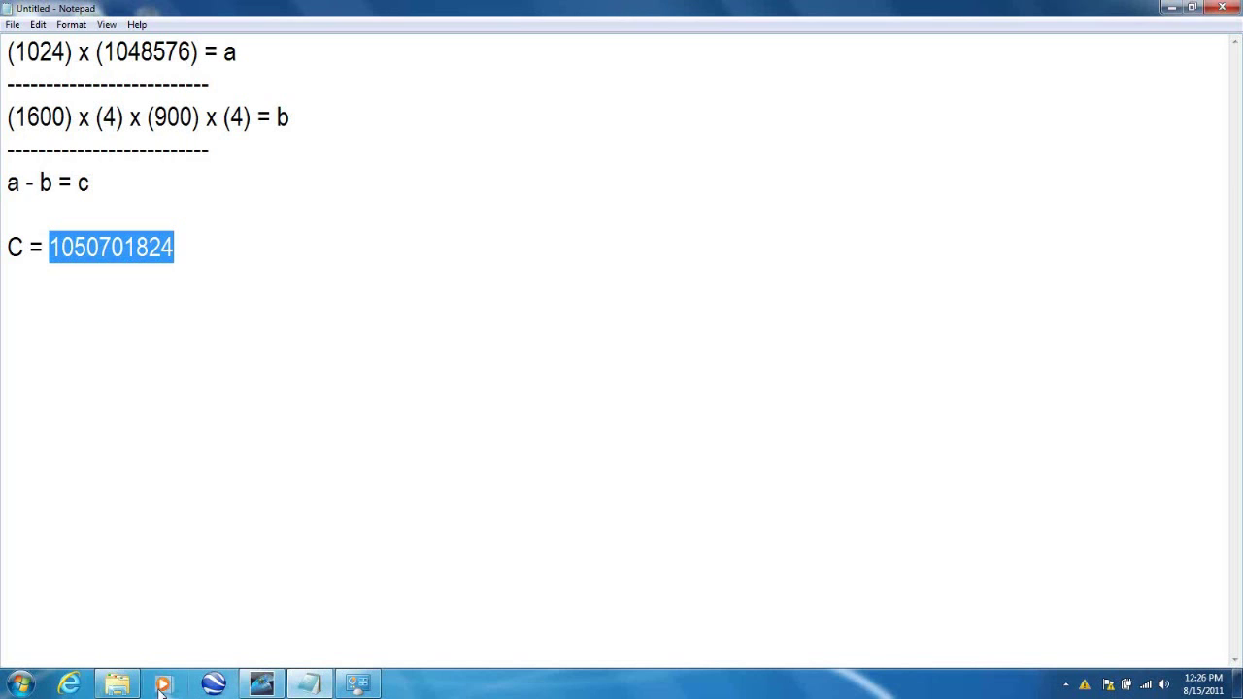
left_click(122, 685)
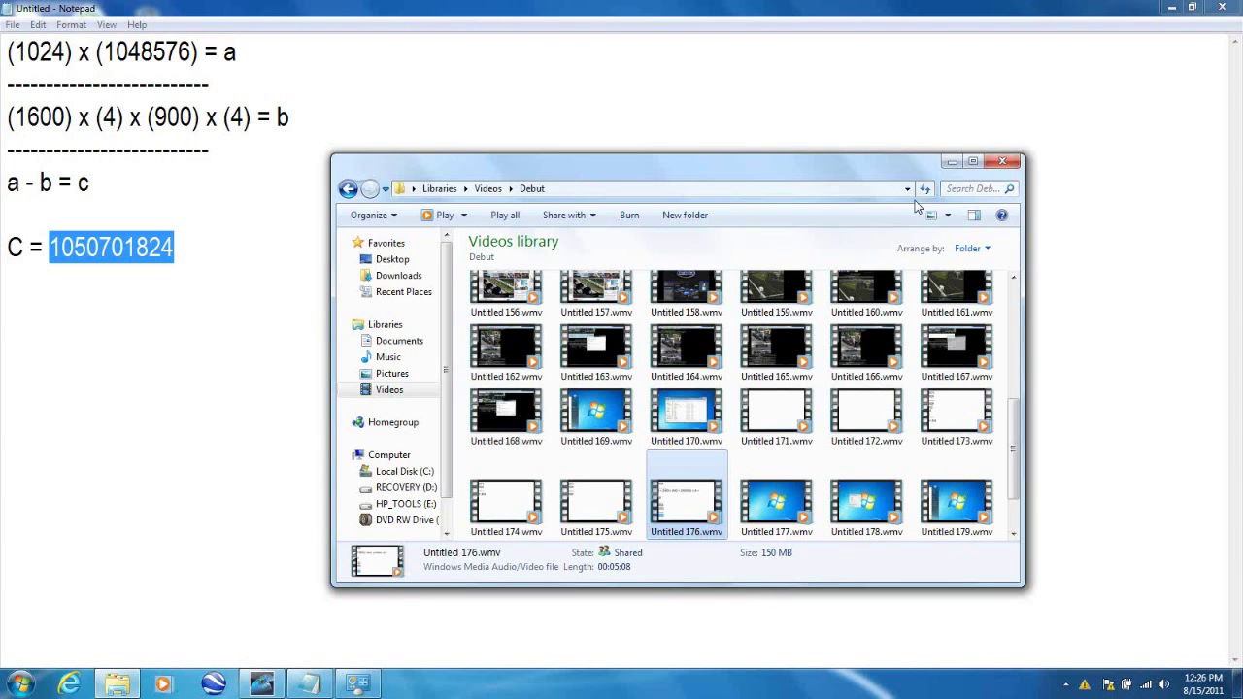
left_click(952, 161)
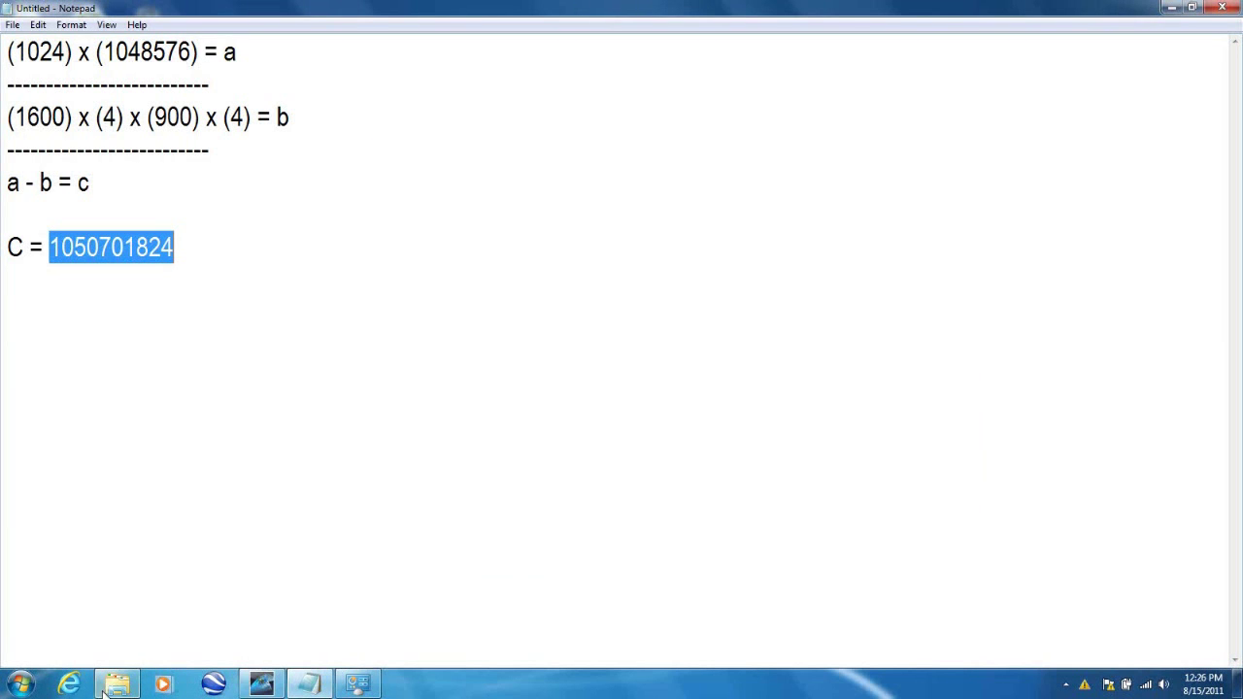
mouse_move(106, 689)
left_click(161, 612)
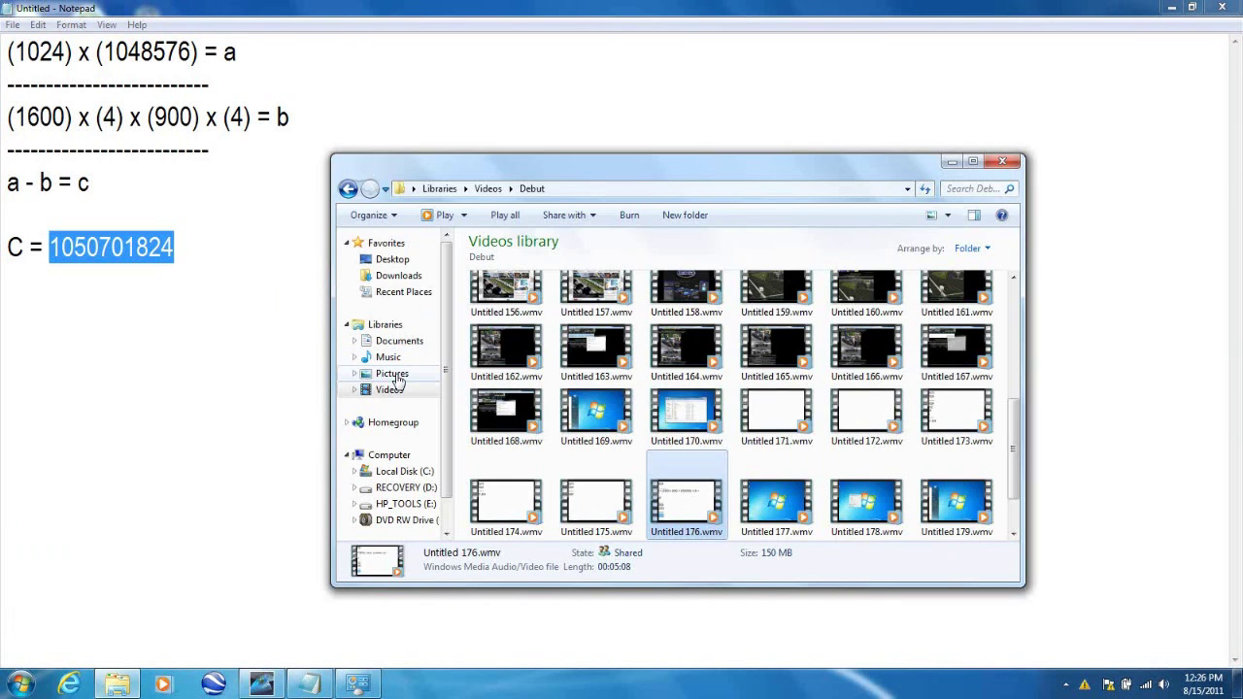
Open core.ini from the Papyrus\NASCAR Racing 2003 Season folder on Local Disk (C:)
left_click(392, 474)
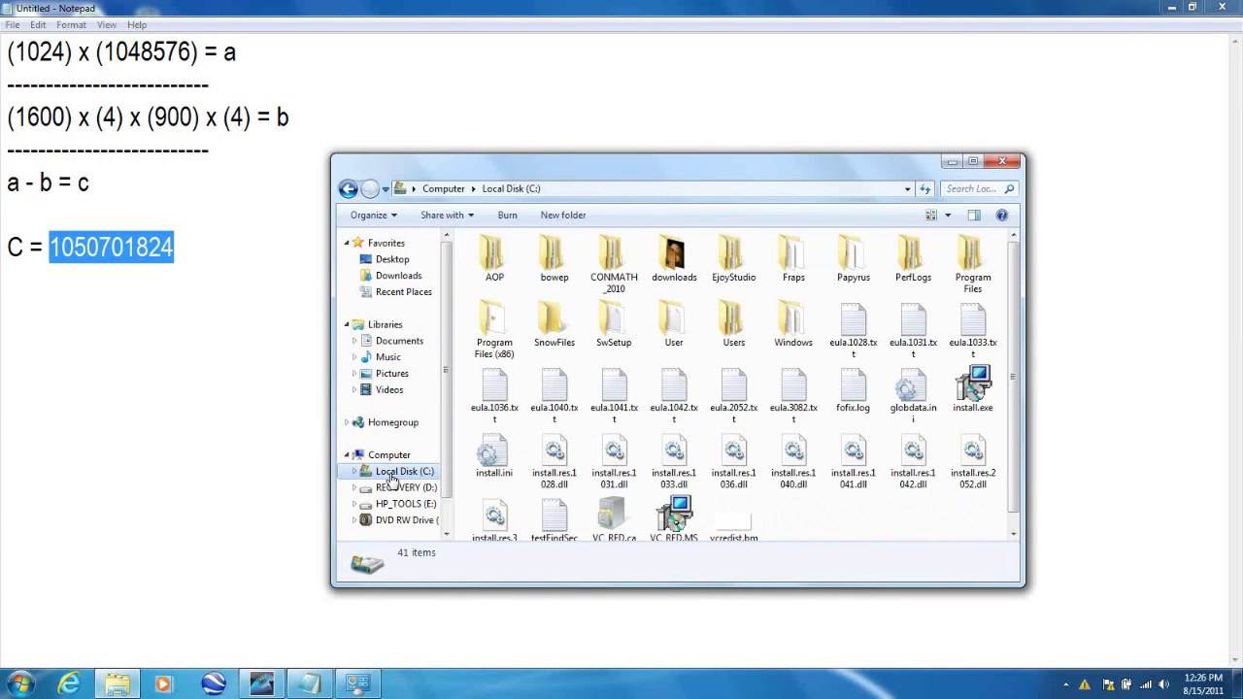
double_click(854, 258)
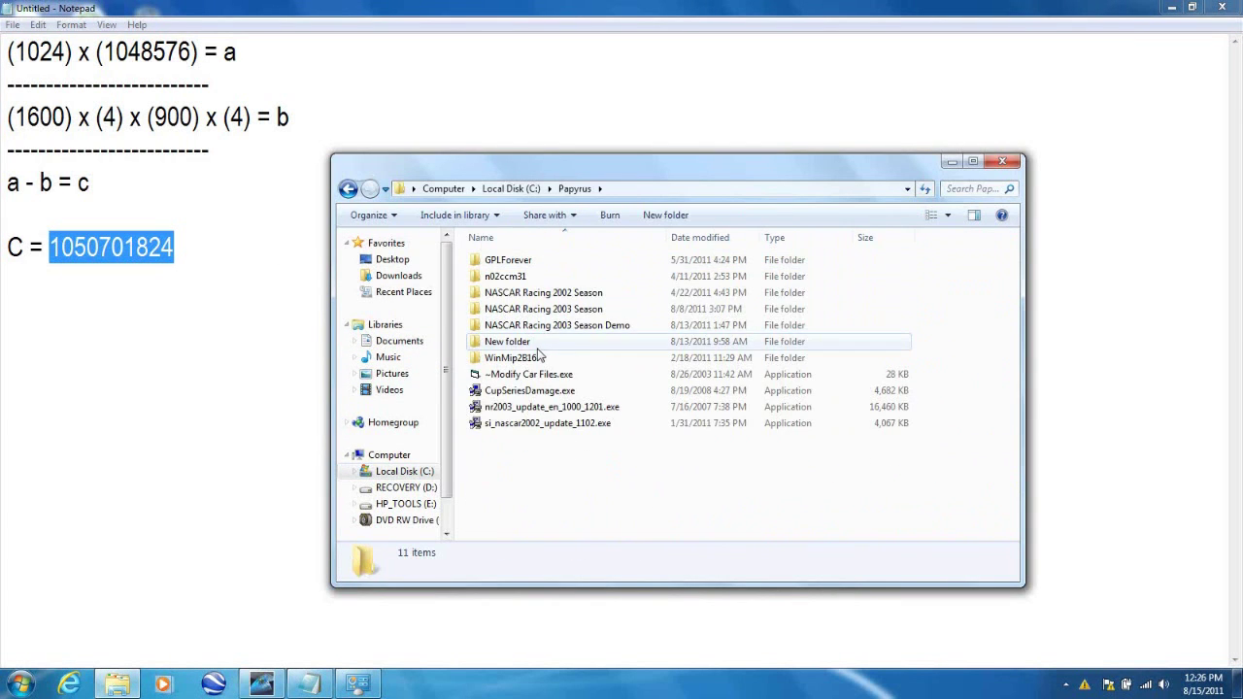
double_click(544, 309)
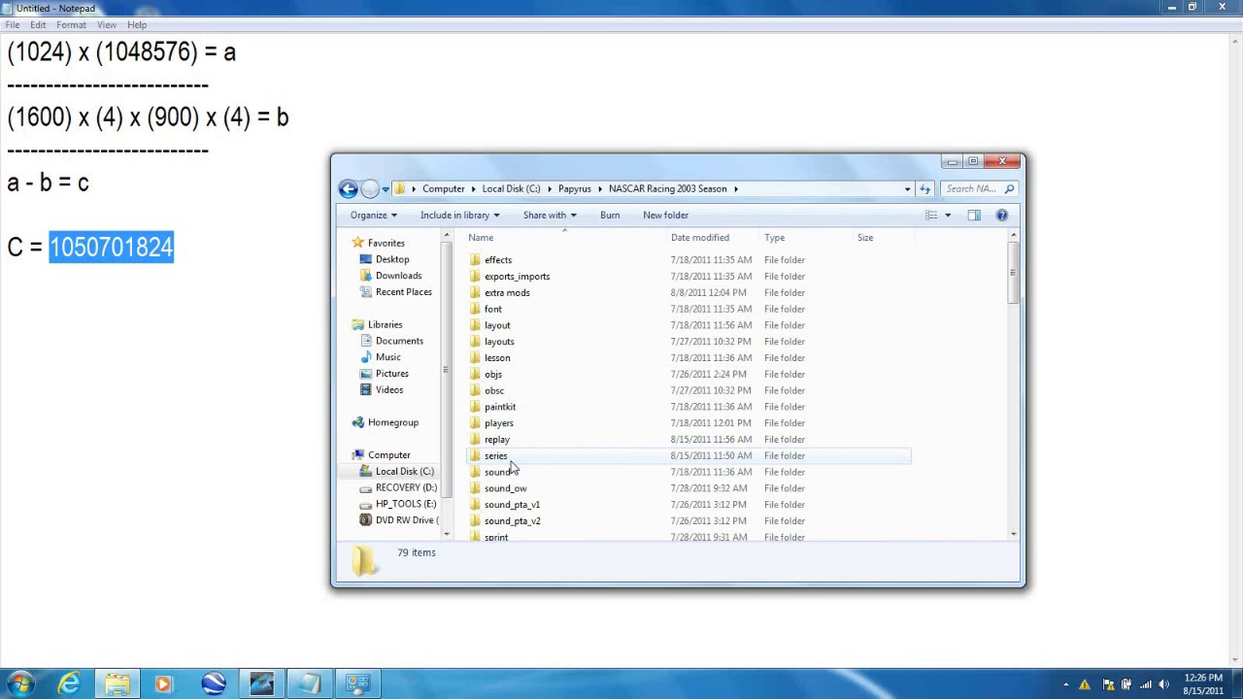
scroll(510, 457, "down", 5)
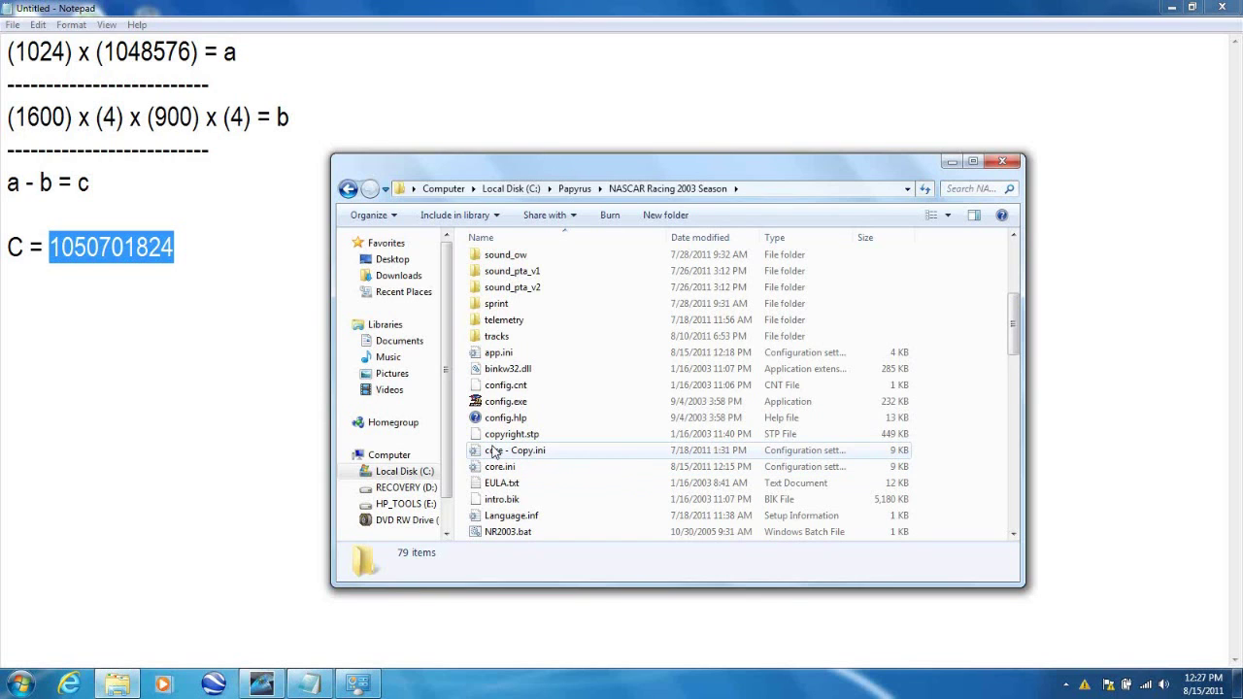
double_click(498, 466)
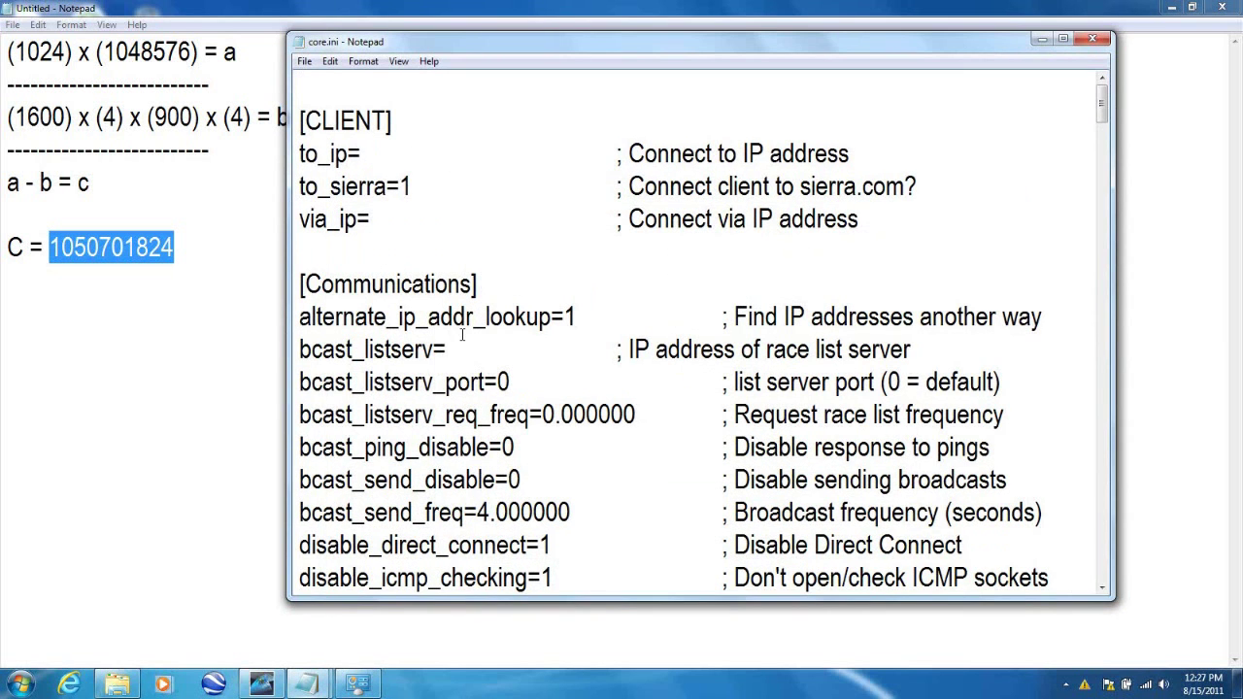
Examine the CacheSize value under [FileLRUCache] in core.ini, focusing on its leading digit, and close the file
scroll(462, 335, "down", 11)
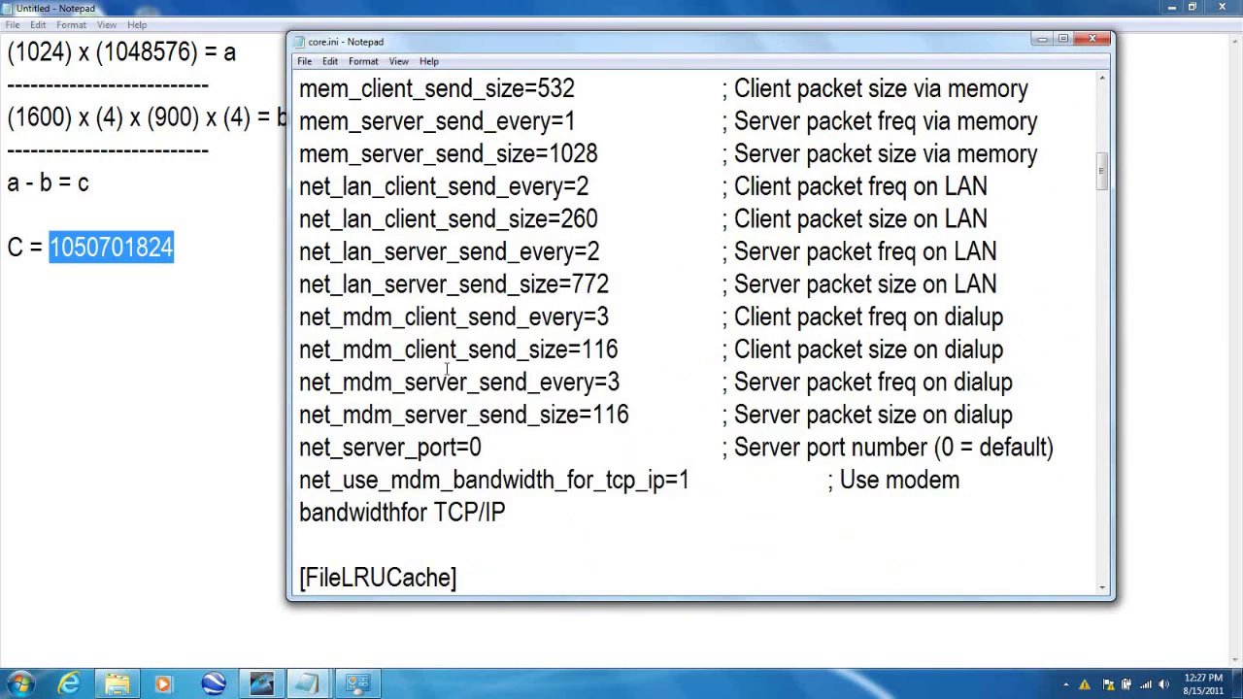
left_click(432, 415)
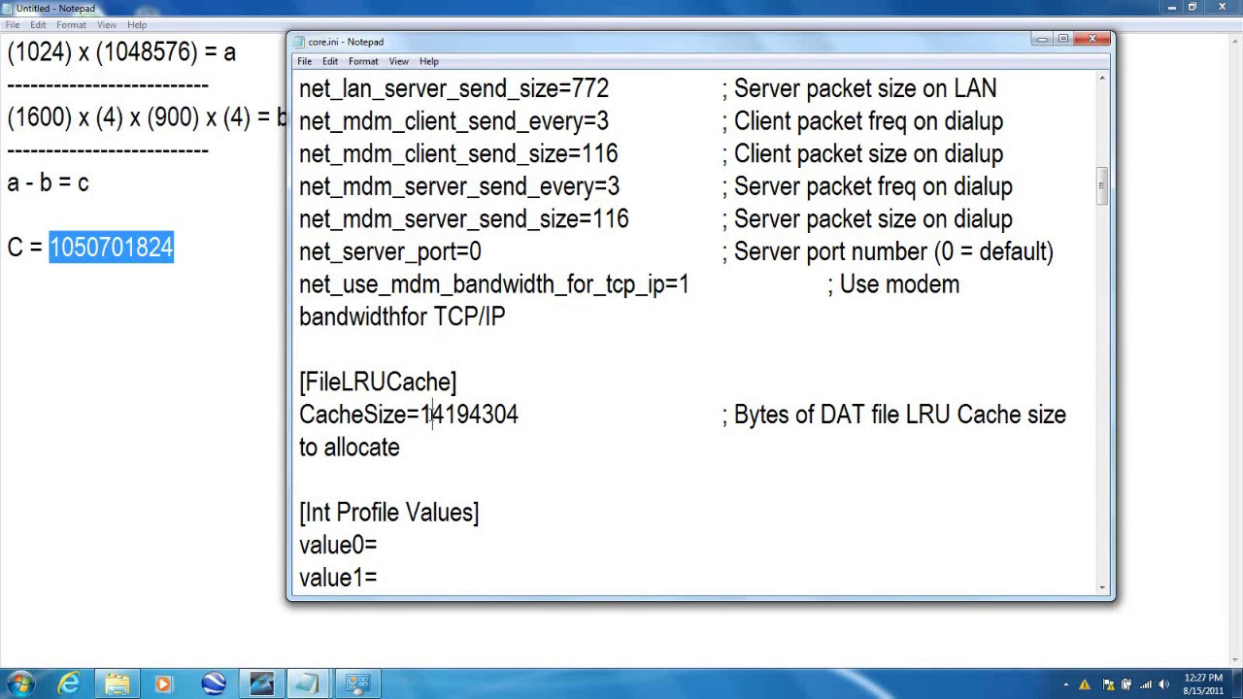
left_click_drag(432, 414, 421, 415)
left_click(432, 416)
left_click(304, 62)
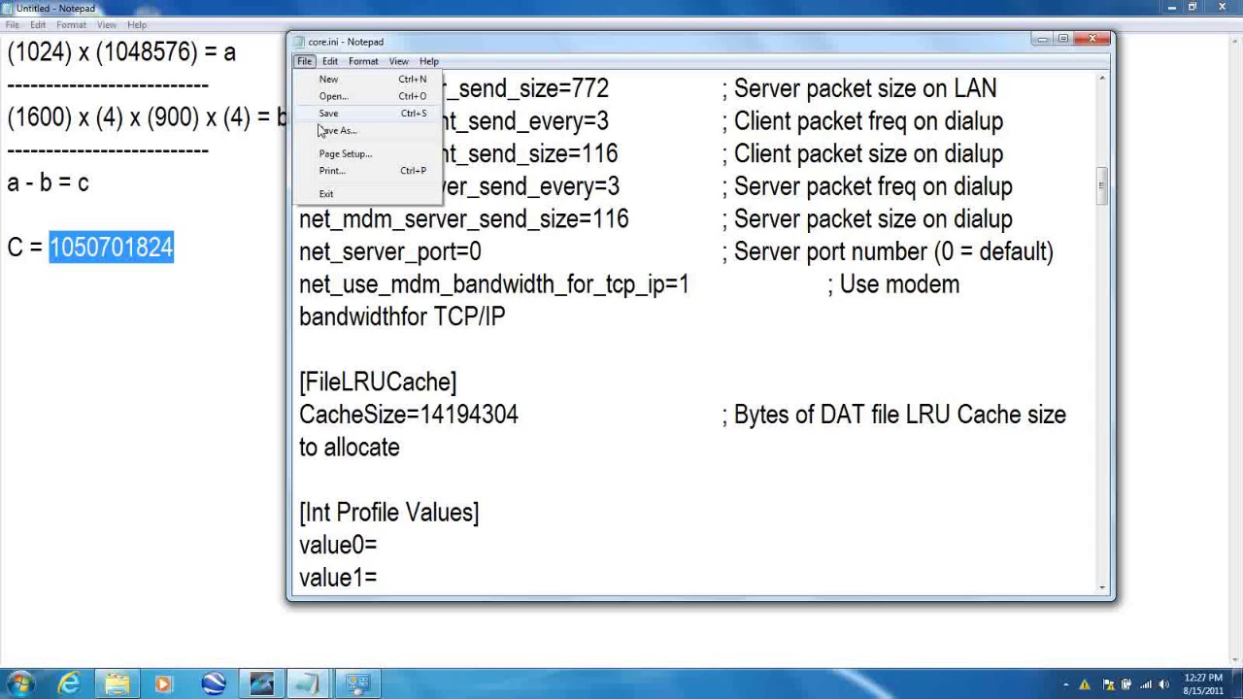
key("Escape")
key("Escape")
key("Left")
key("Left")
key("Left")
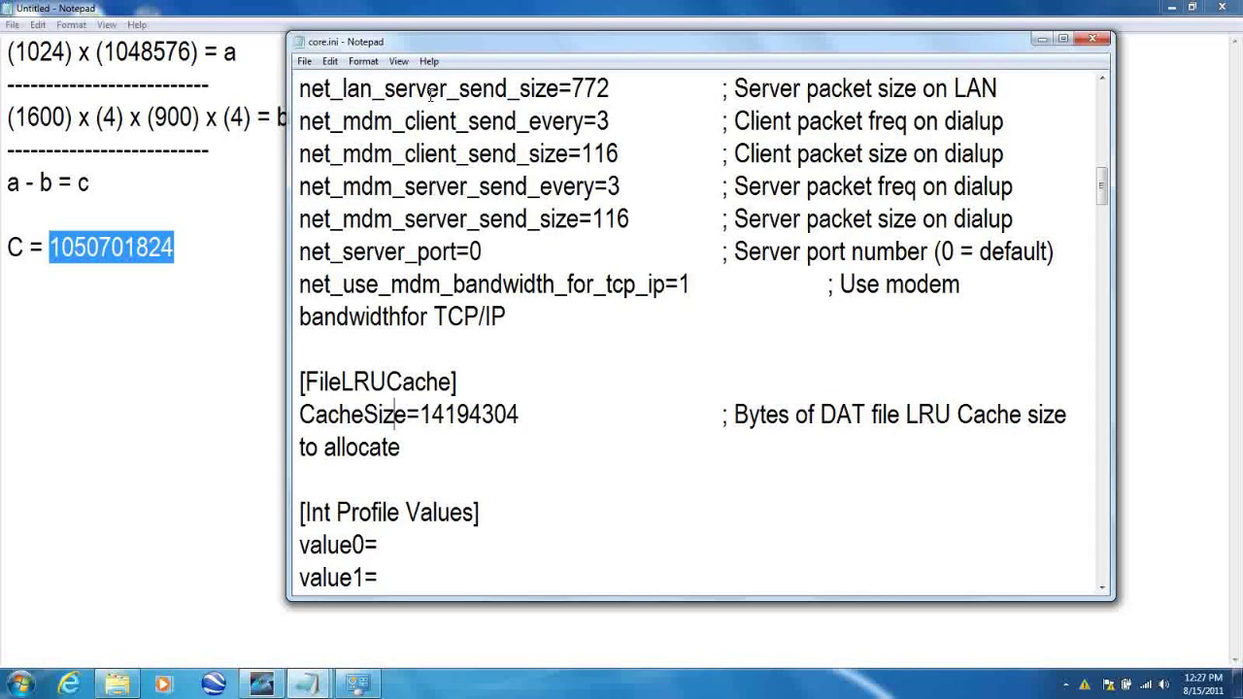
left_click(1093, 39)
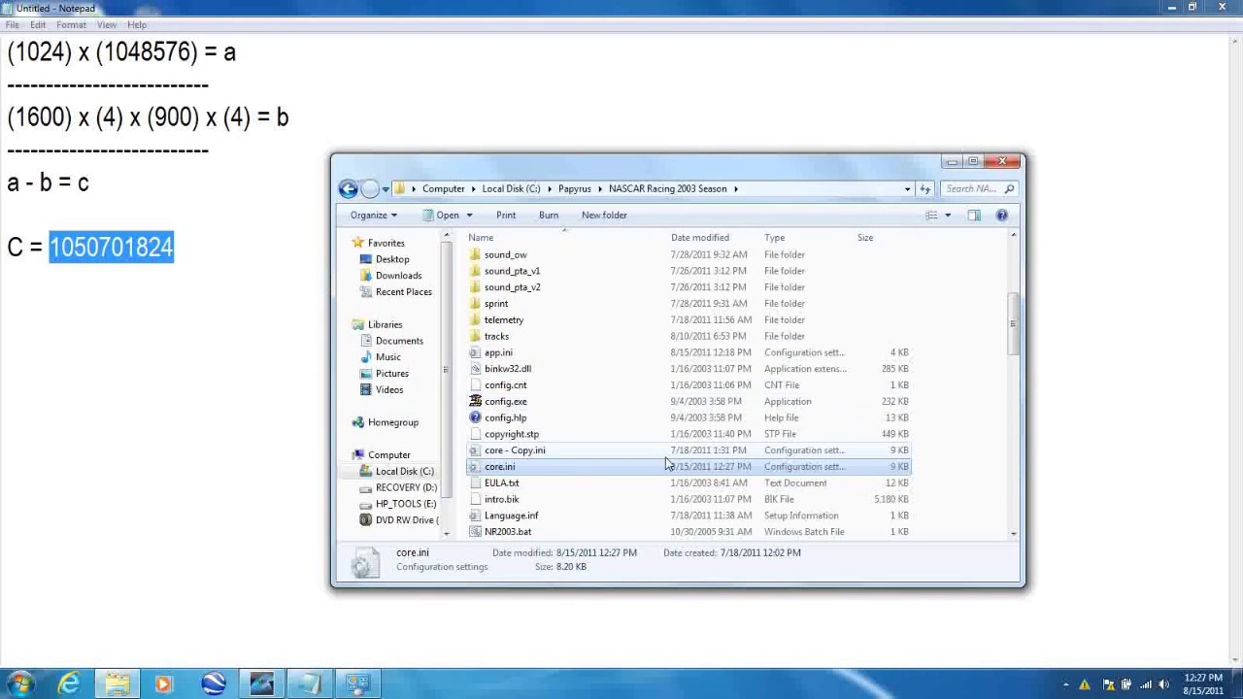
Open rend_dxg.ini from the NASCAR Racing 2003 Season folder
scroll(547, 409, "down", 5)
scroll(547, 409, "down", 4)
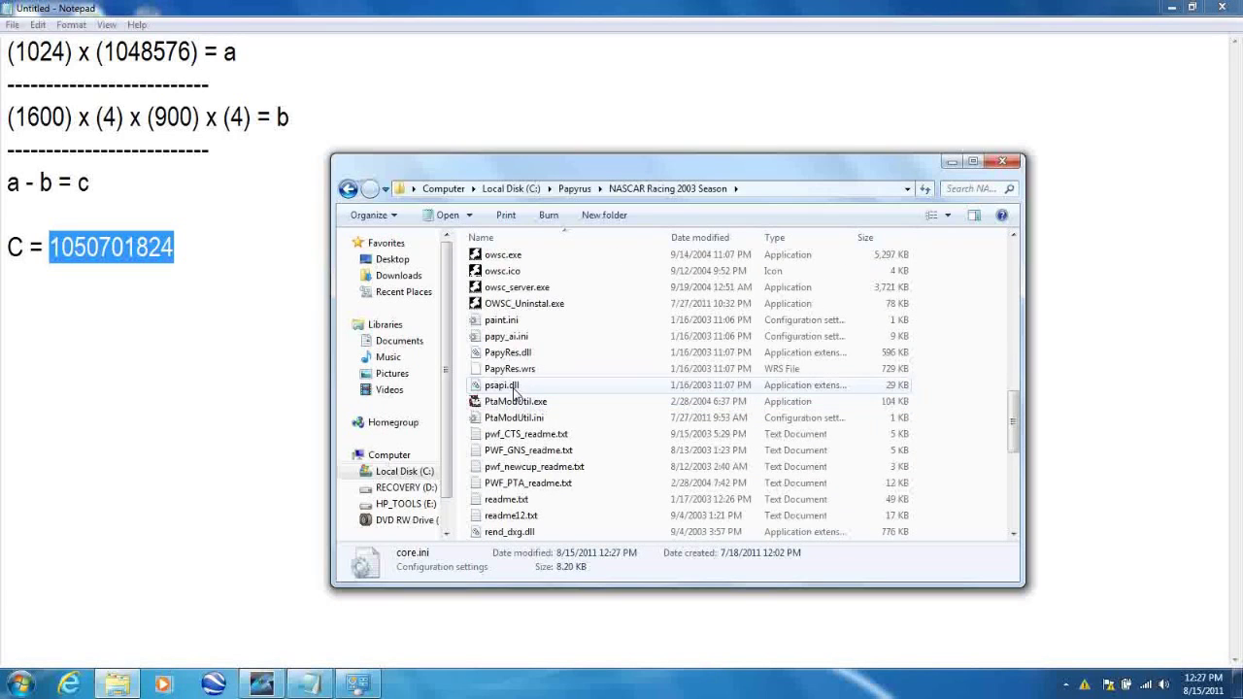
scroll(503, 454, "down", 2)
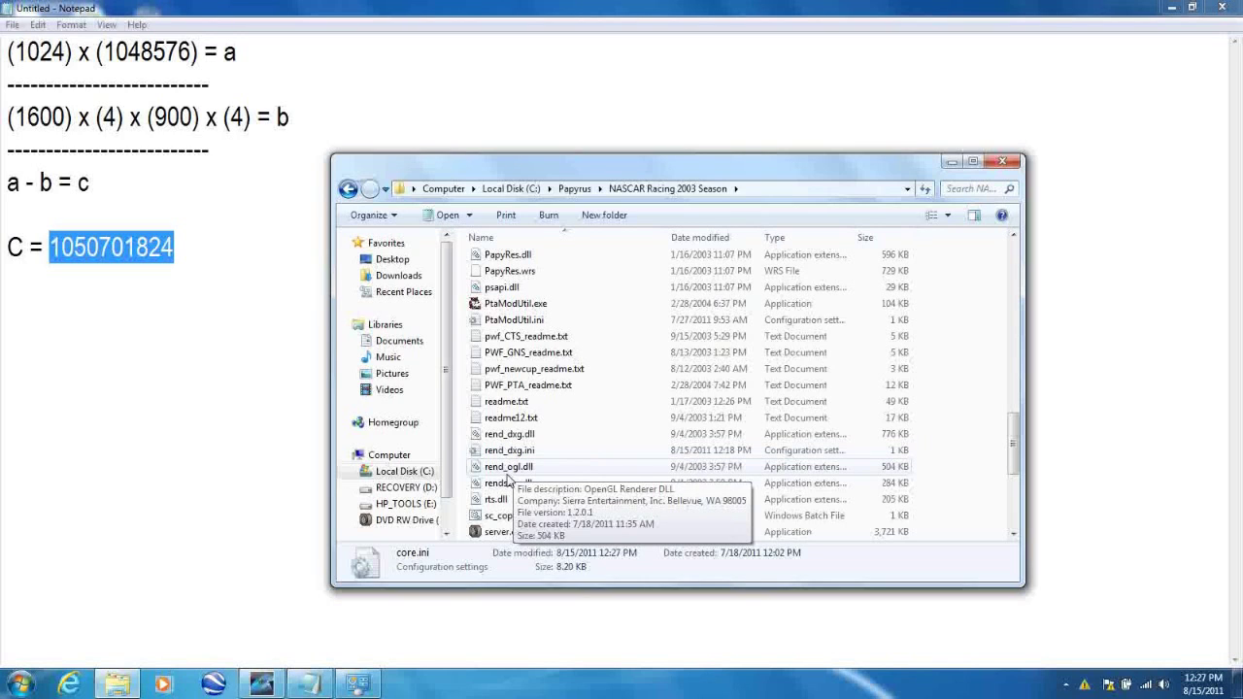
double_click(509, 450)
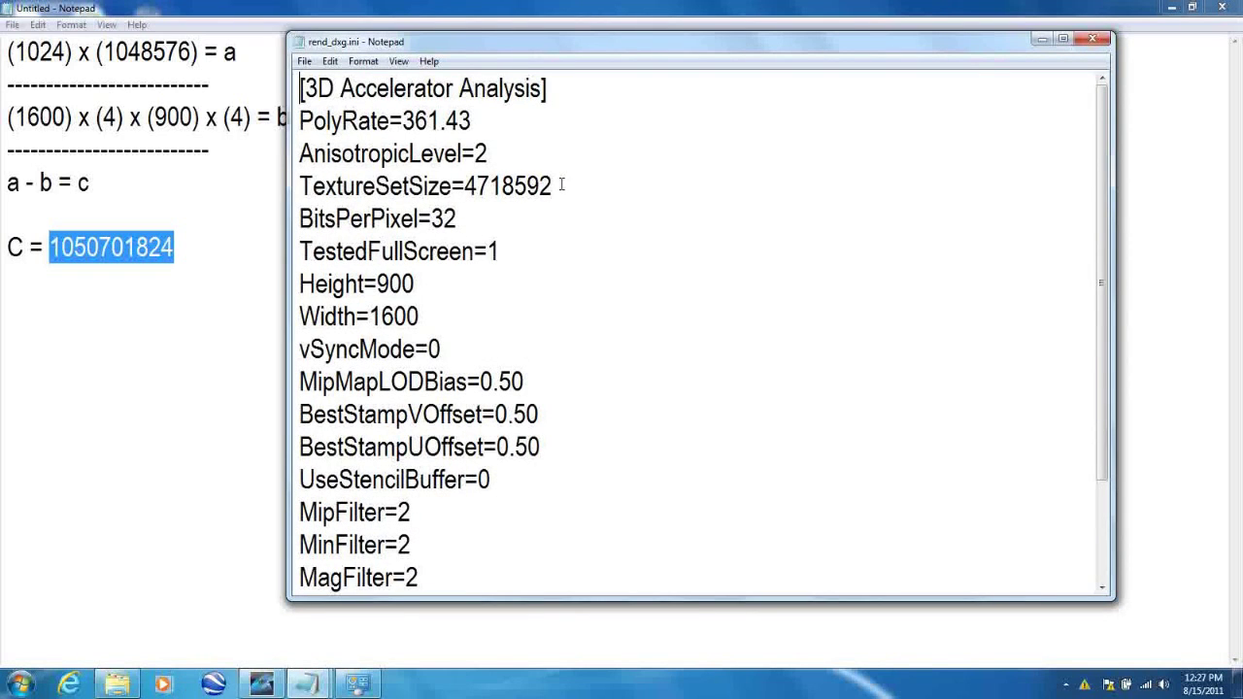
double_click(472, 205)
left_click_drag(465, 186, 552, 186)
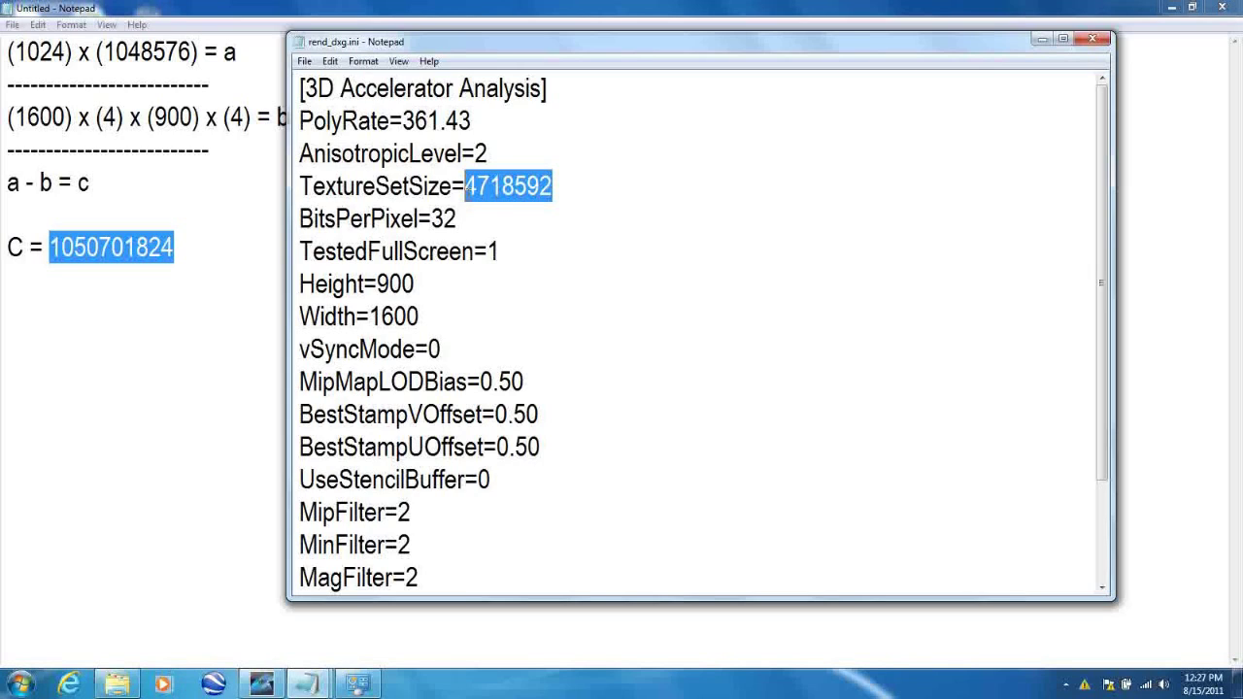
key("ctrl+v")
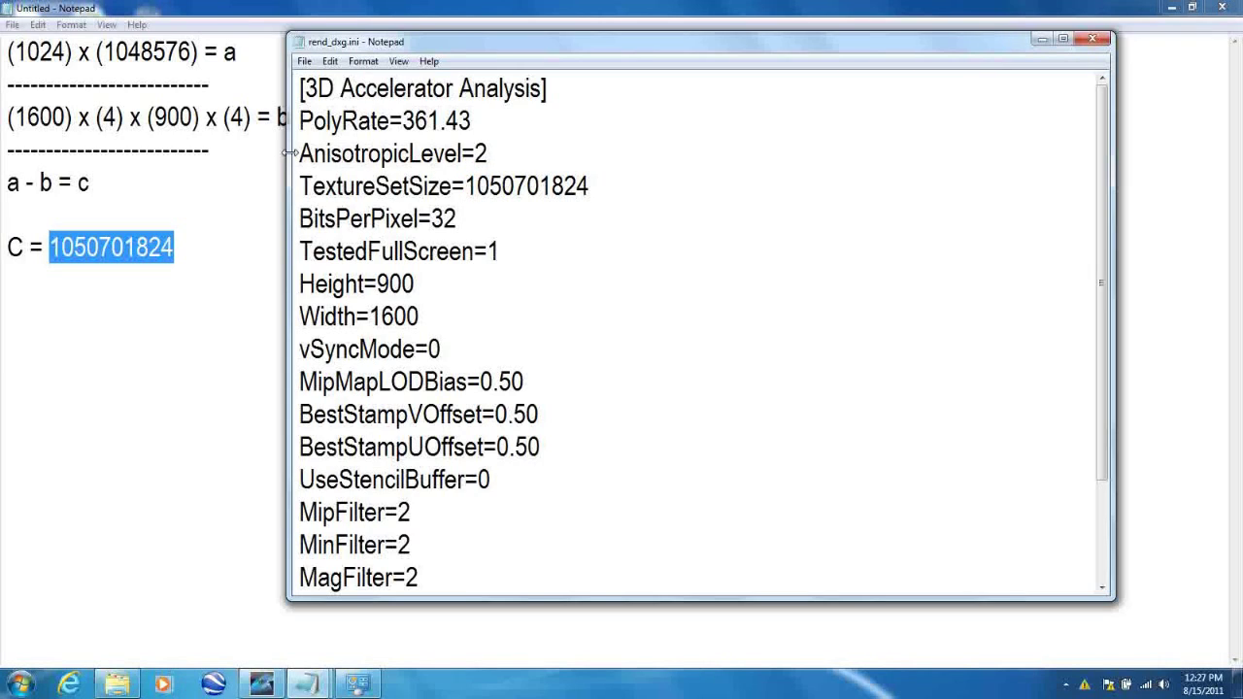
key("Up")
key("BackSpace")
type("999")
Save rend_dxg.ini, then close it together with the NASCAR Racing 2003 Season folder window
left_click(304, 61)
left_click(323, 117)
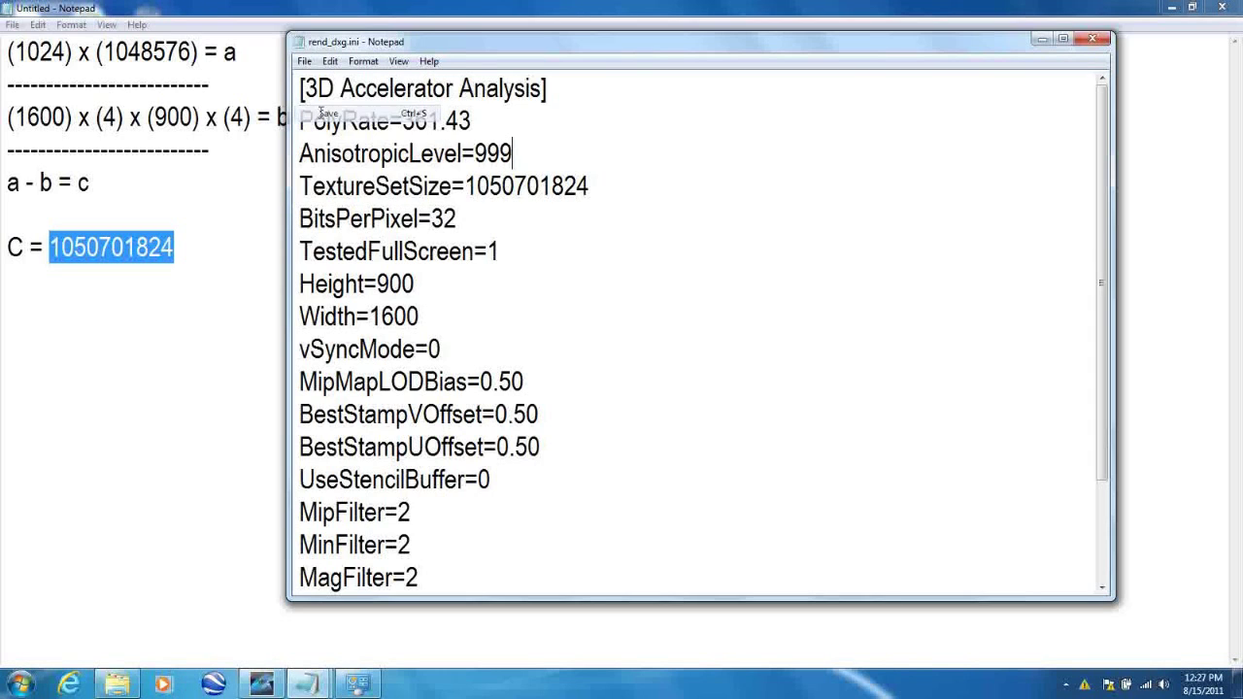
left_click(1096, 38)
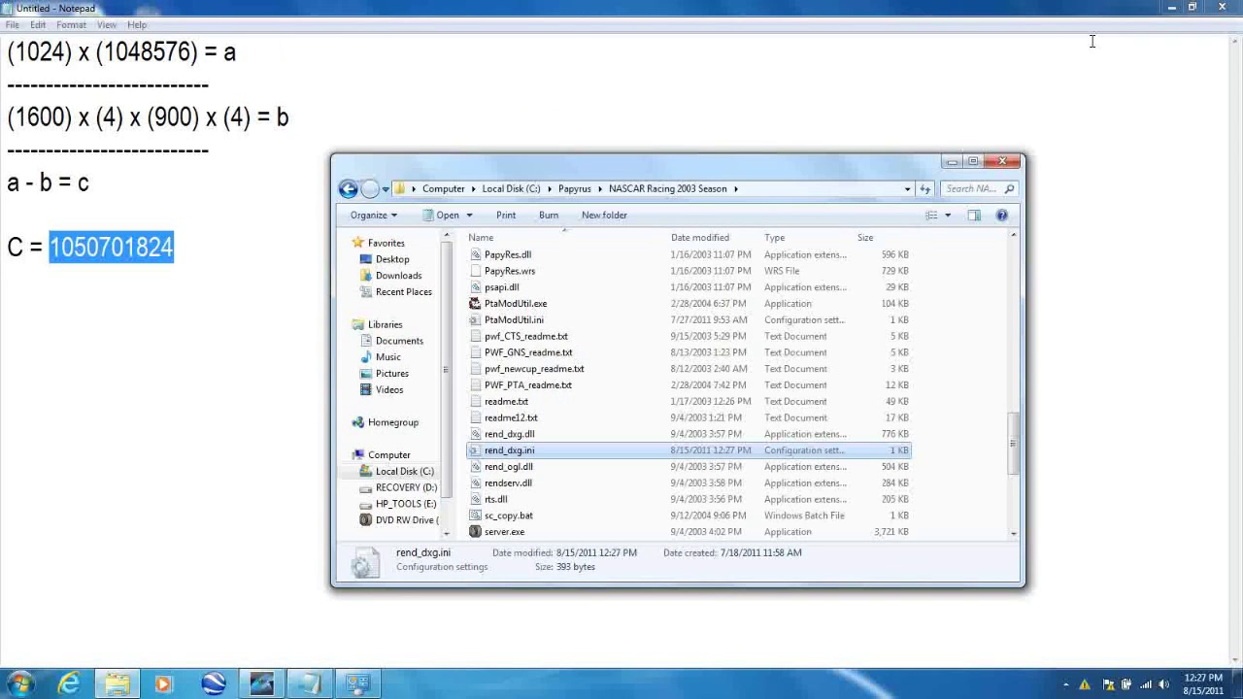
left_click(1004, 164)
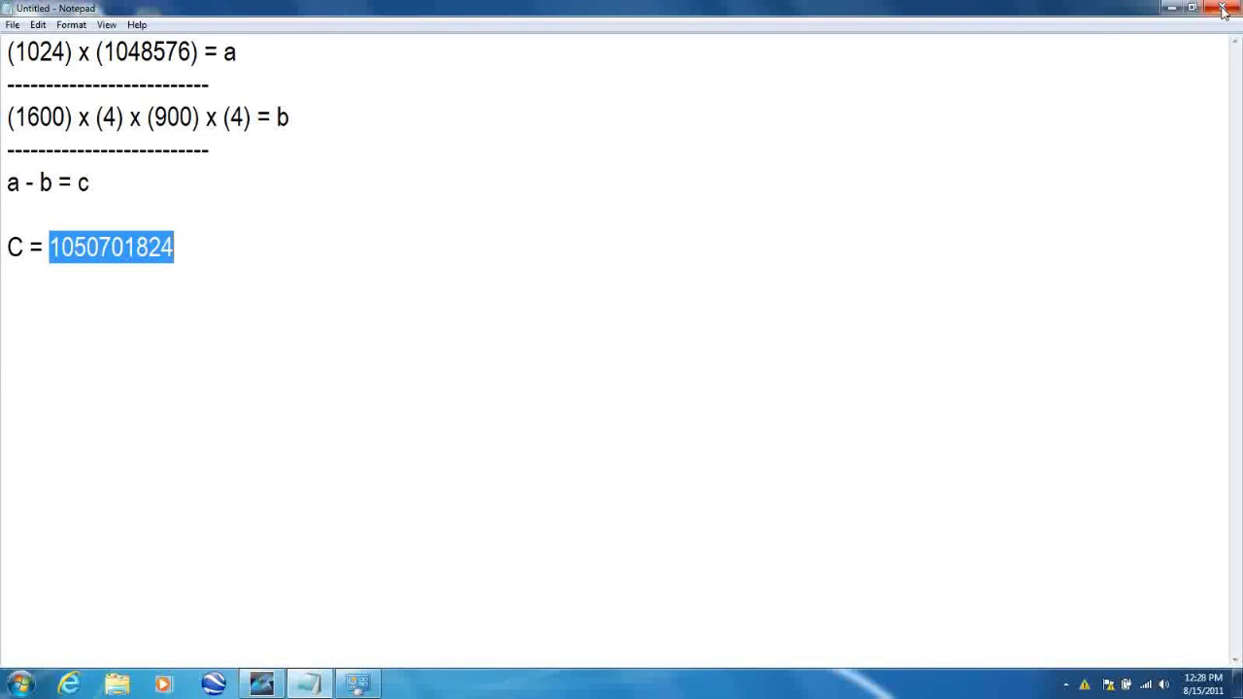